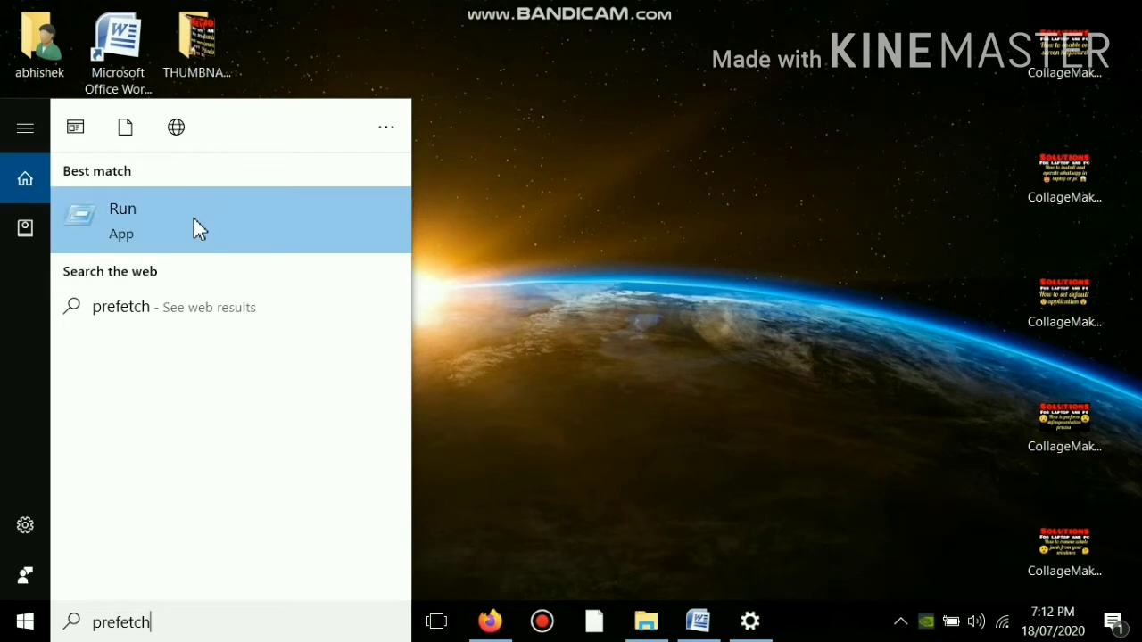
Step: Open the Windows Prefetch folder by running "prefetch" and delete all its files, skipping any in use for all current items
left_click(198, 223)
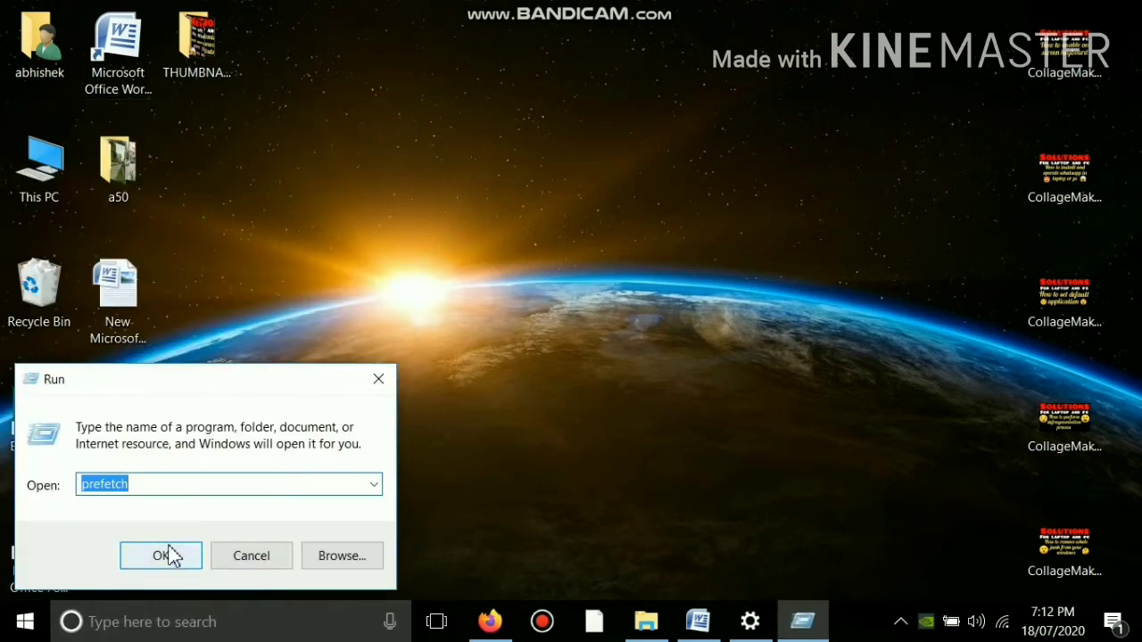
left_click(162, 555)
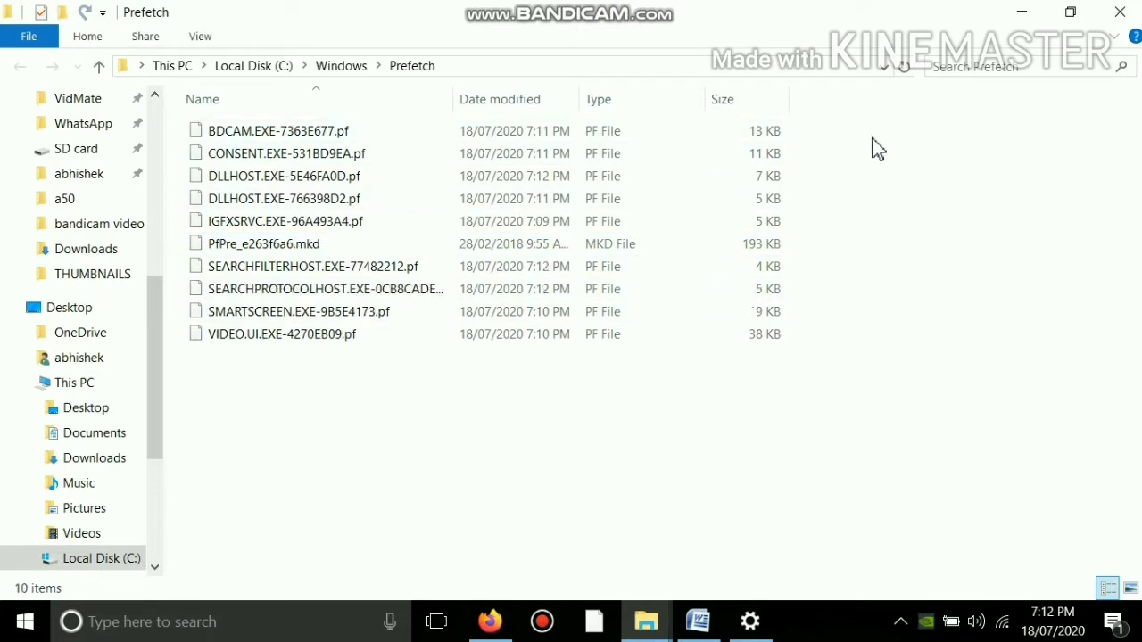
key("ctrl+a")
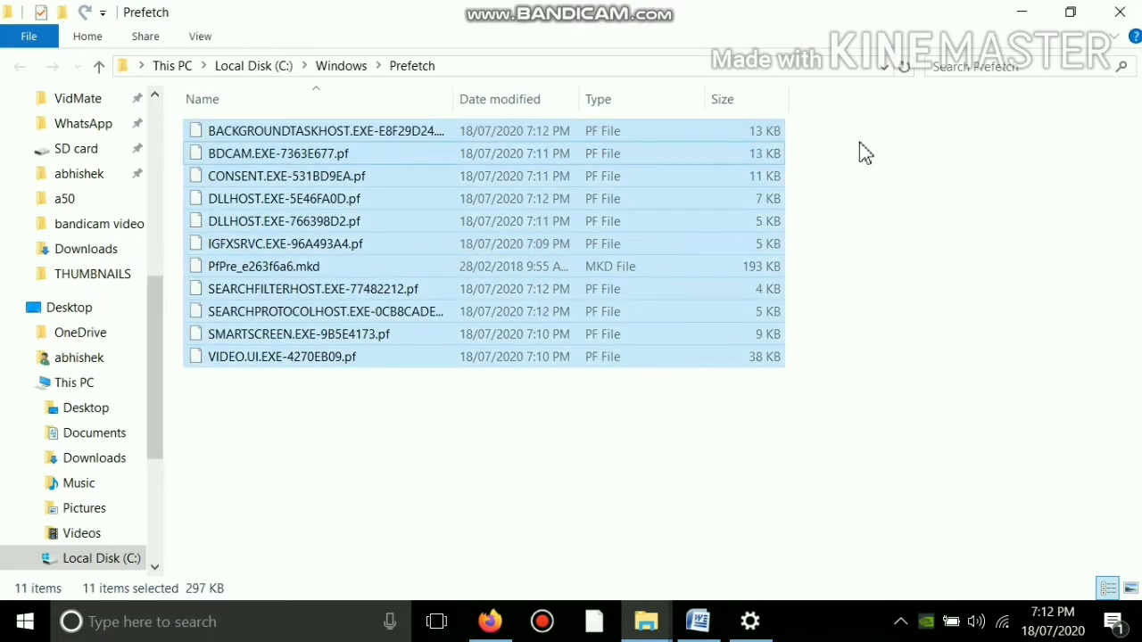
right_click(728, 226)
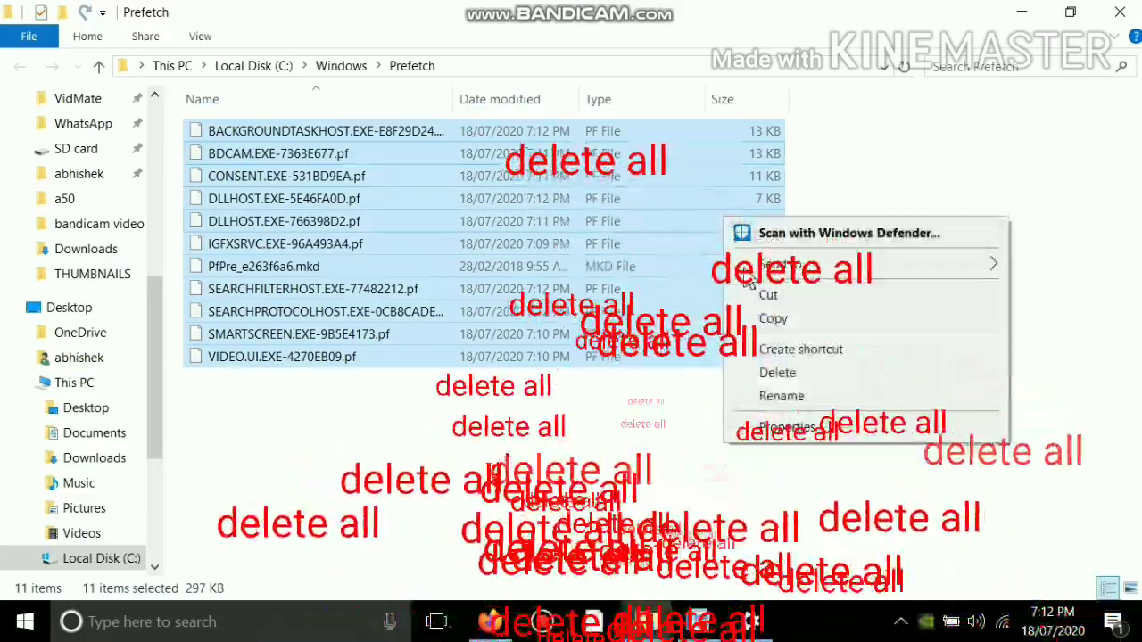
left_click(805, 372)
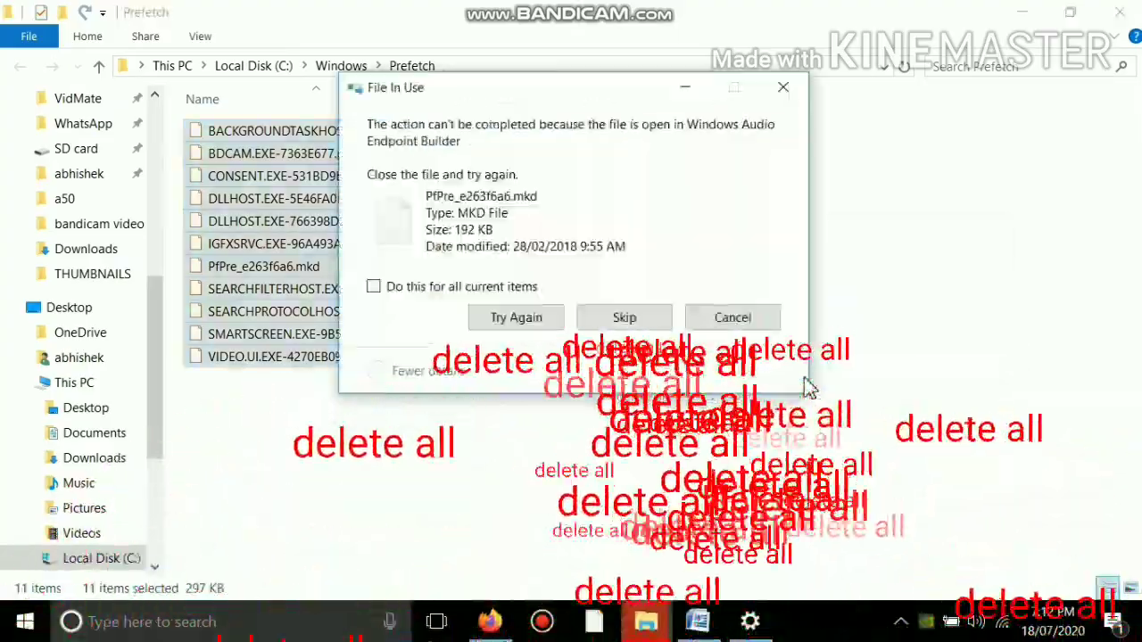
left_click(463, 291)
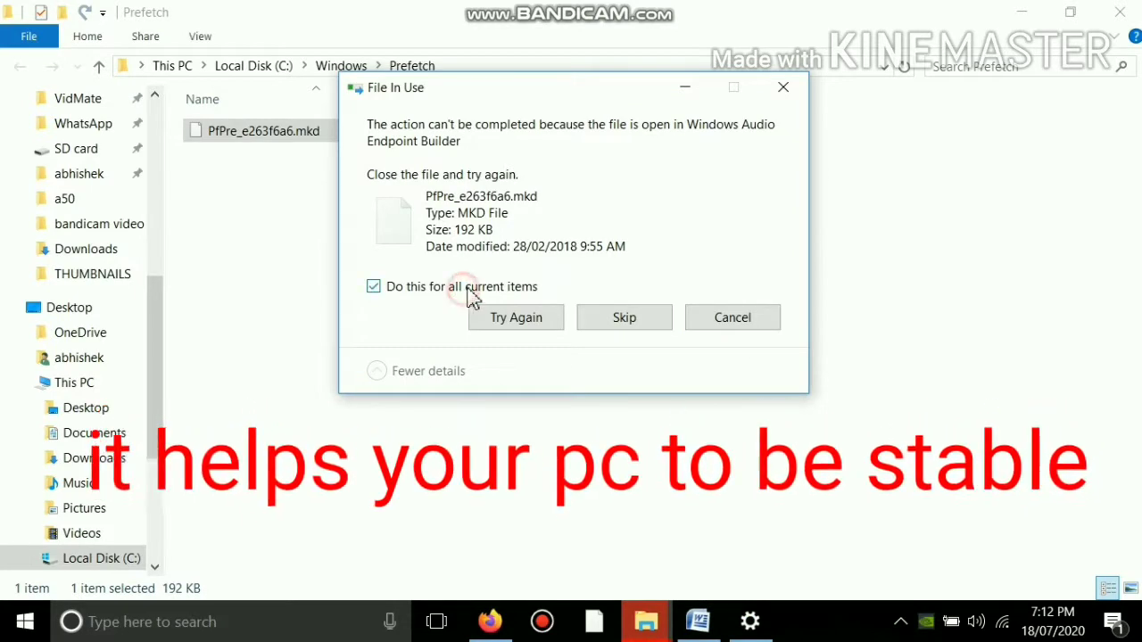
left_click(614, 323)
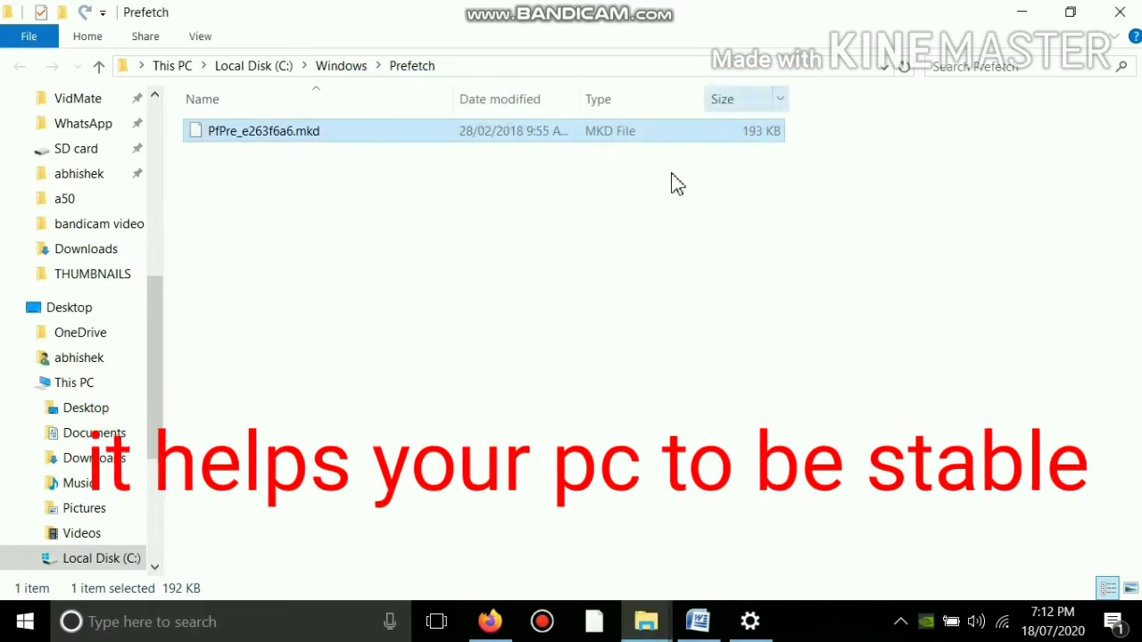
left_click(590, 240)
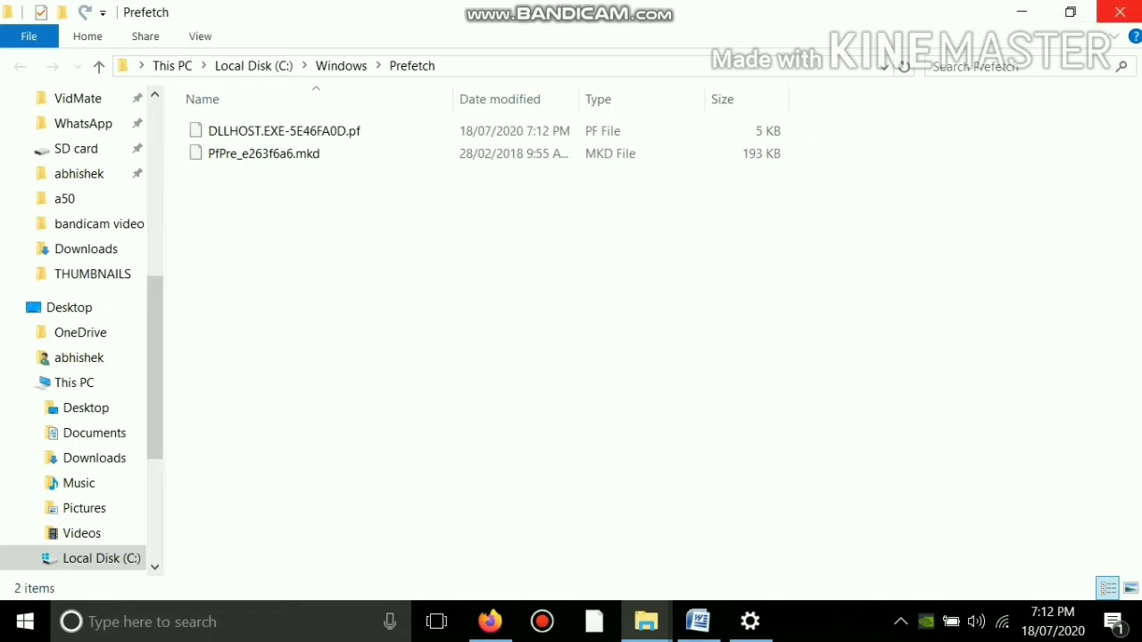
left_click(1120, 11)
Step: Refresh the desktop three times in a row
right_click(503, 421)
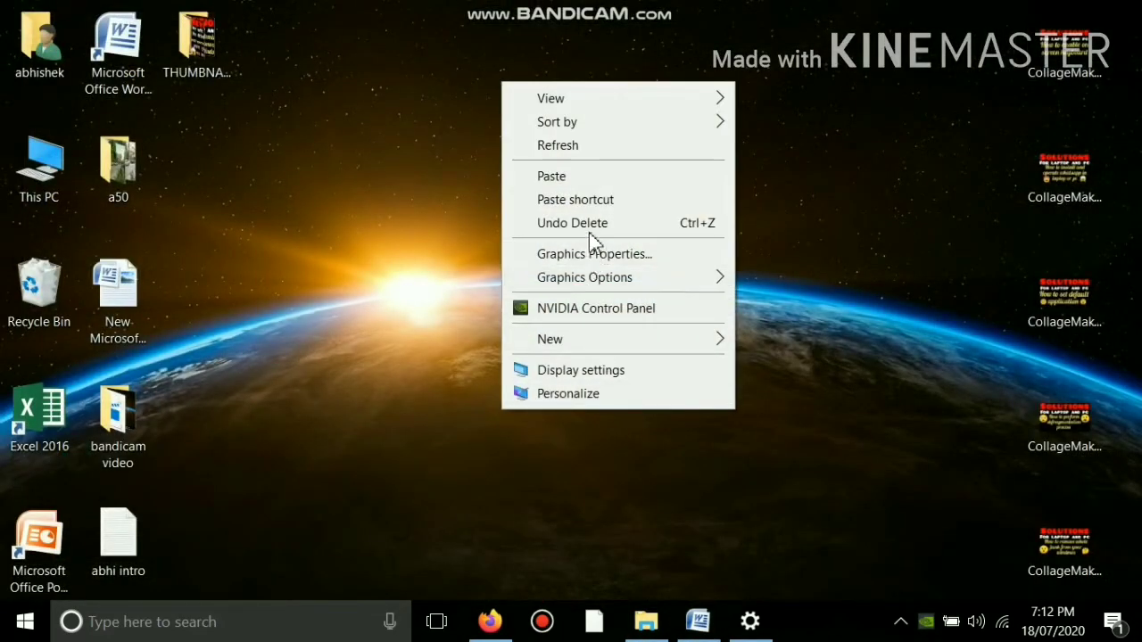
left_click(592, 151)
right_click(567, 270)
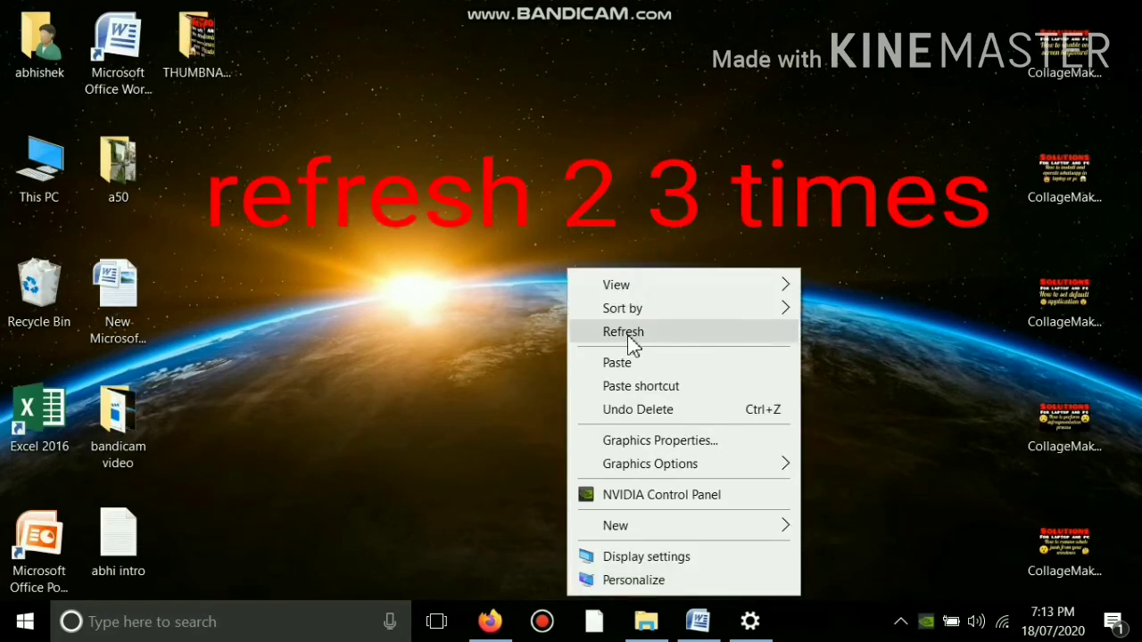
left_click(631, 344)
right_click(629, 343)
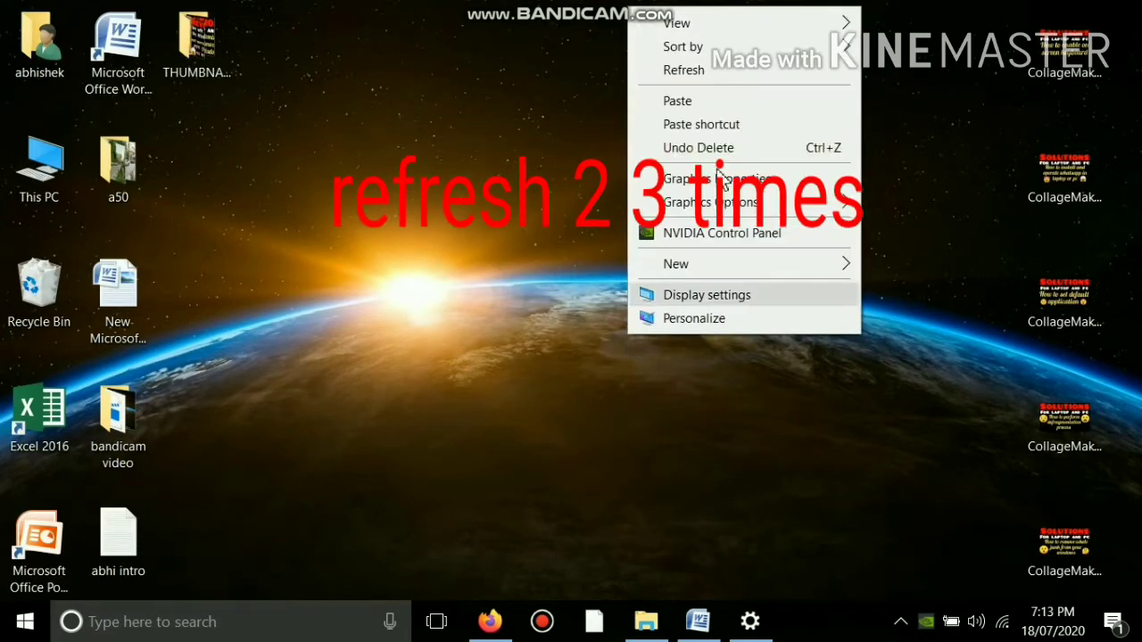
left_click(726, 70)
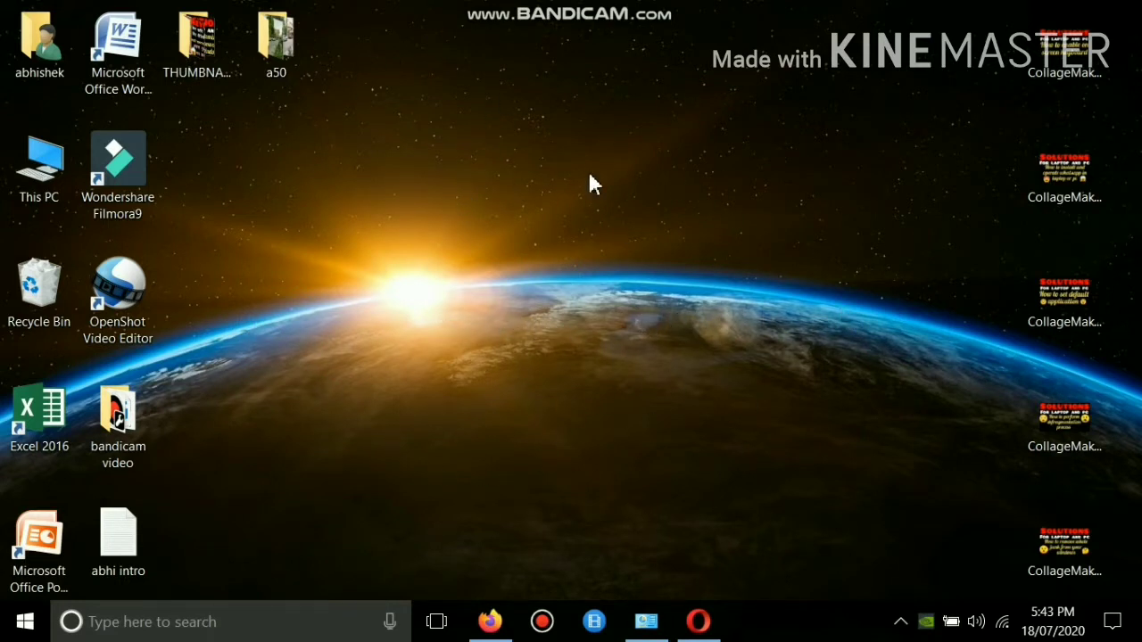
Step: Search Windows for %temp% and open the matching temporary files folder
left_click(230, 630)
type("%temp%")
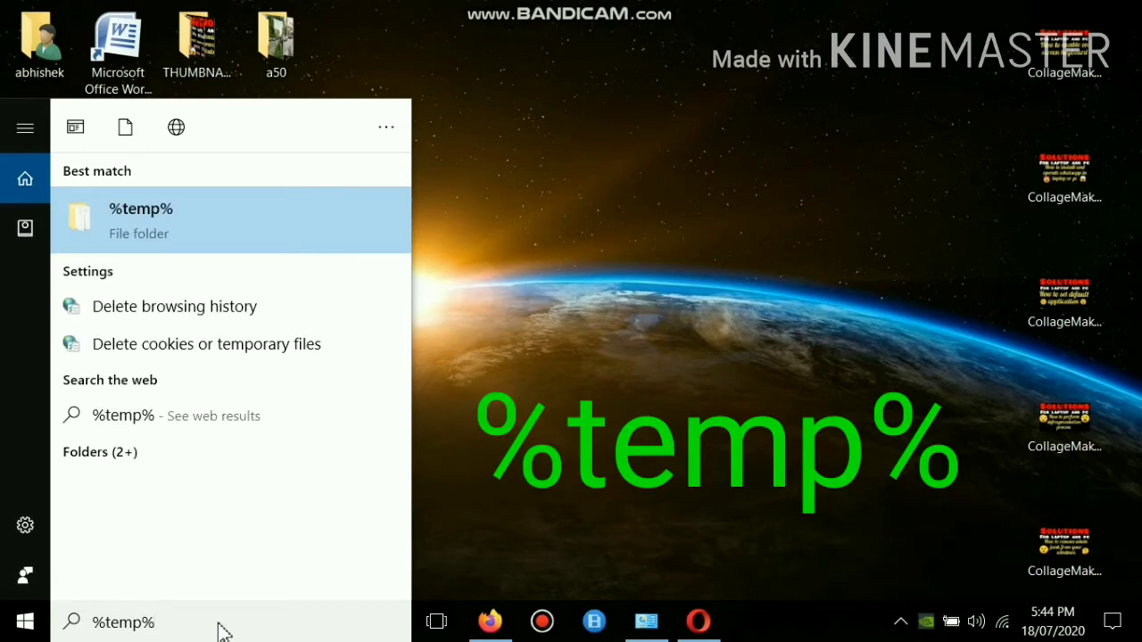
key("Return")
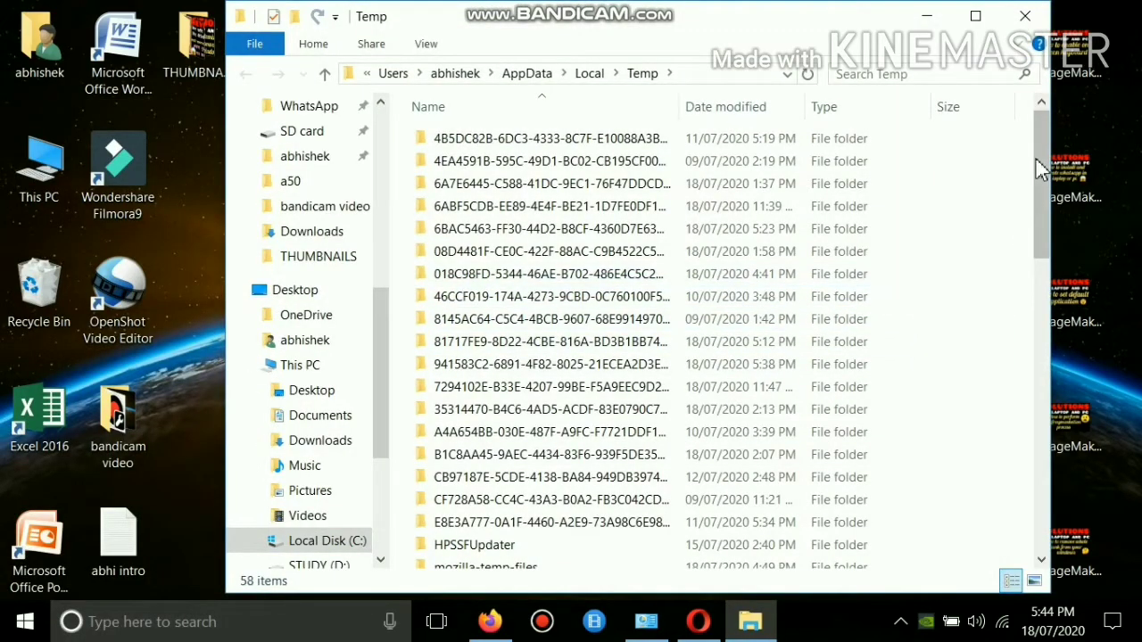
Step: Delete everything in the Temp folder, skipping the mozilla-temp-files folder that is in use, and close the window
left_click_drag(1045, 184, 1048, 147)
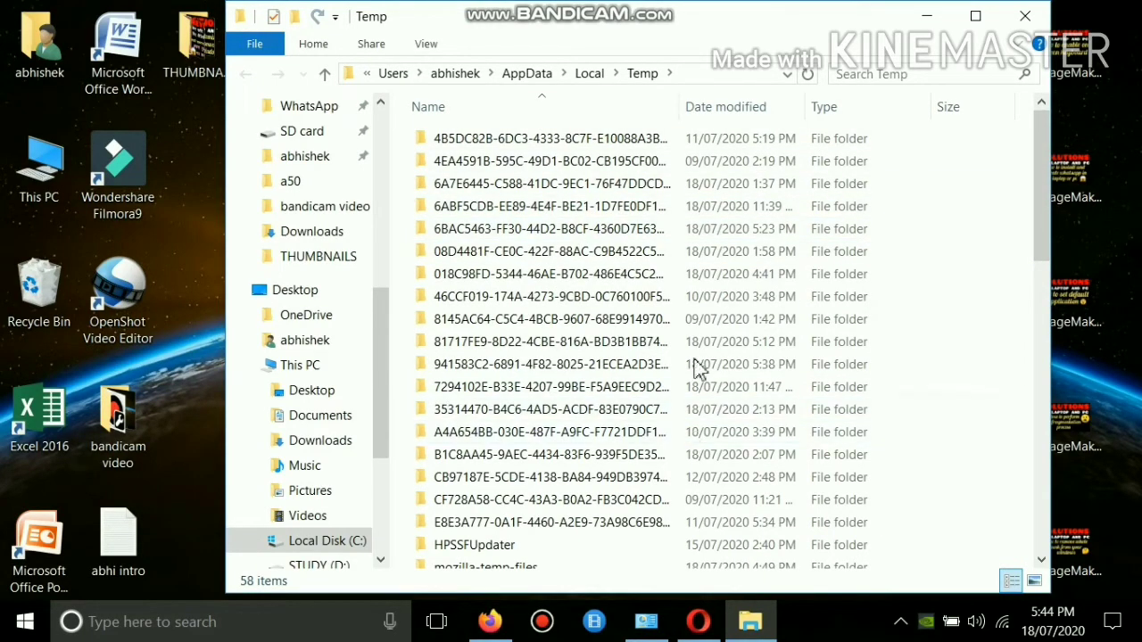
key("ctrl+a")
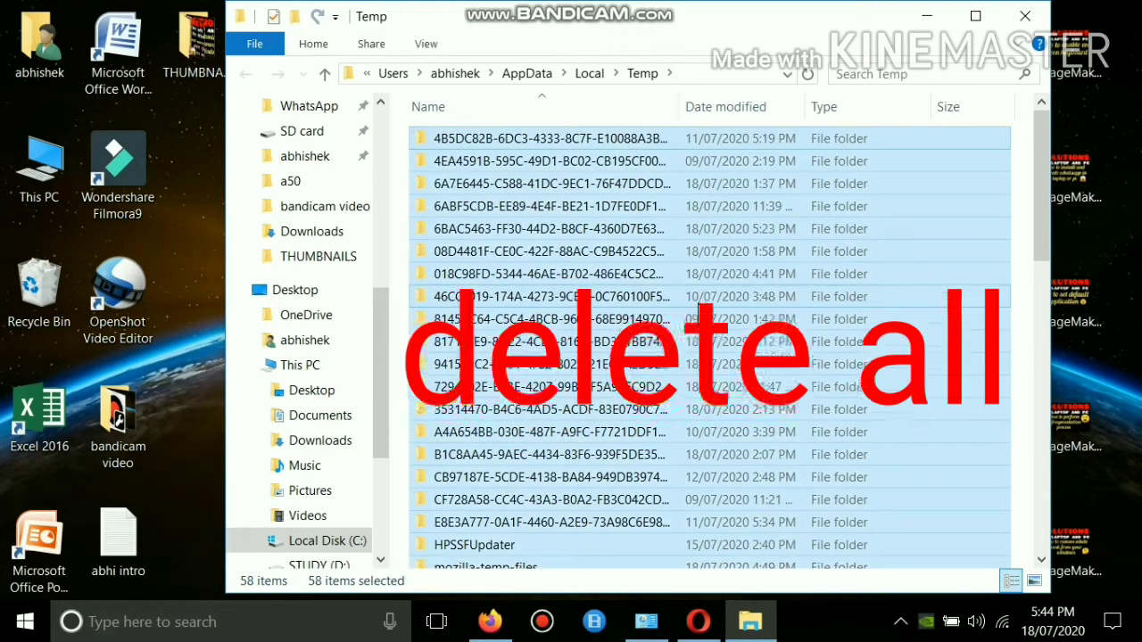
right_click(700, 313)
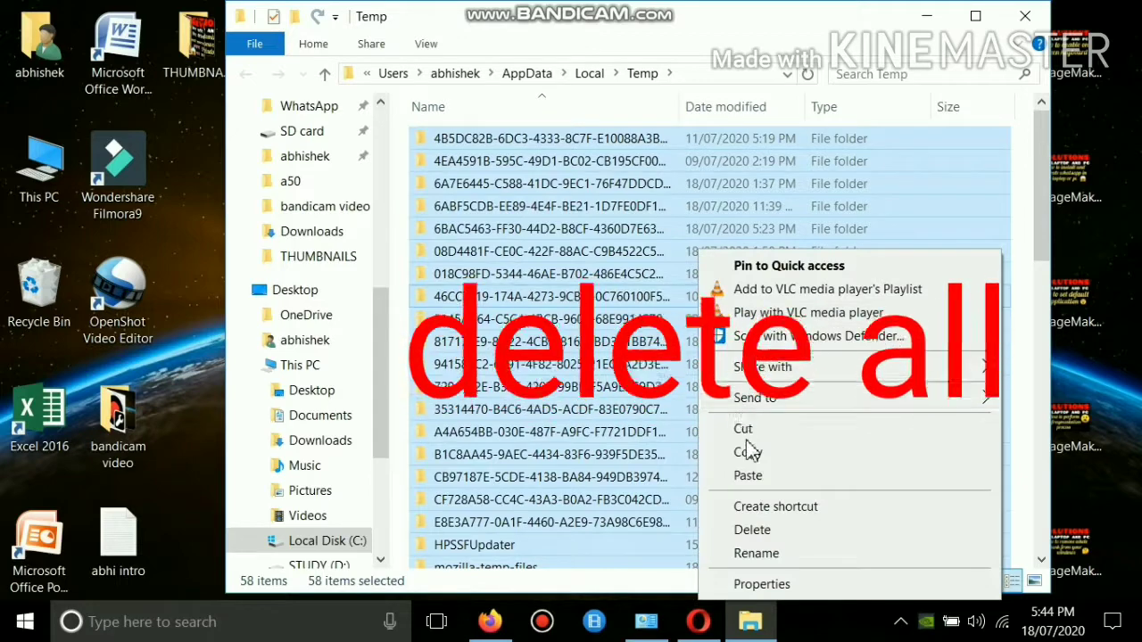
left_click(775, 529)
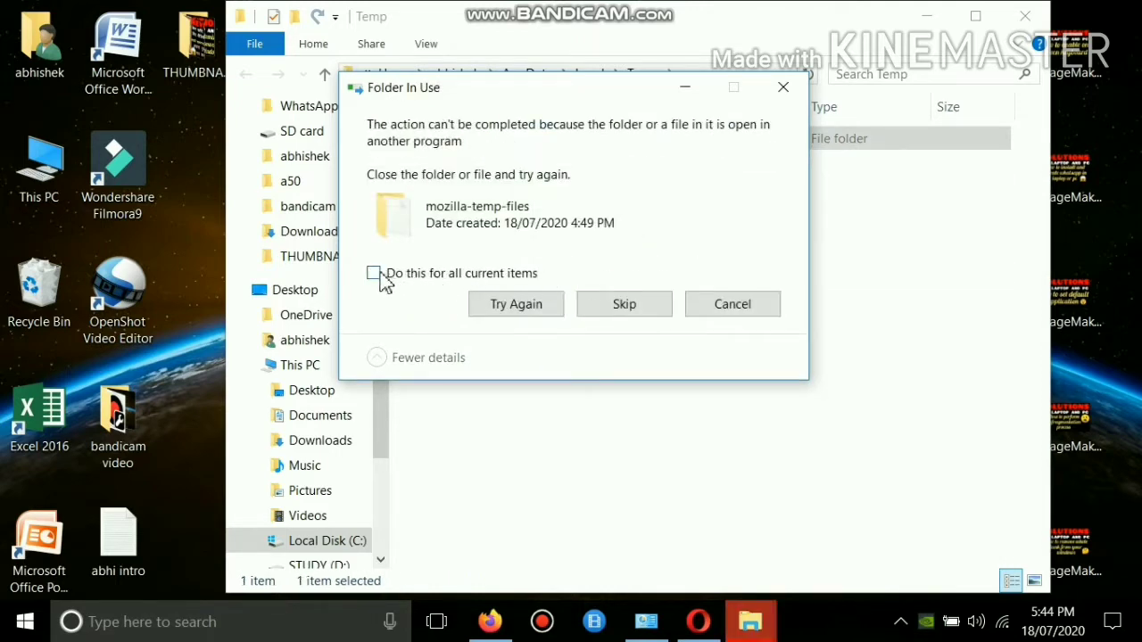
left_click(504, 308)
left_click(627, 304)
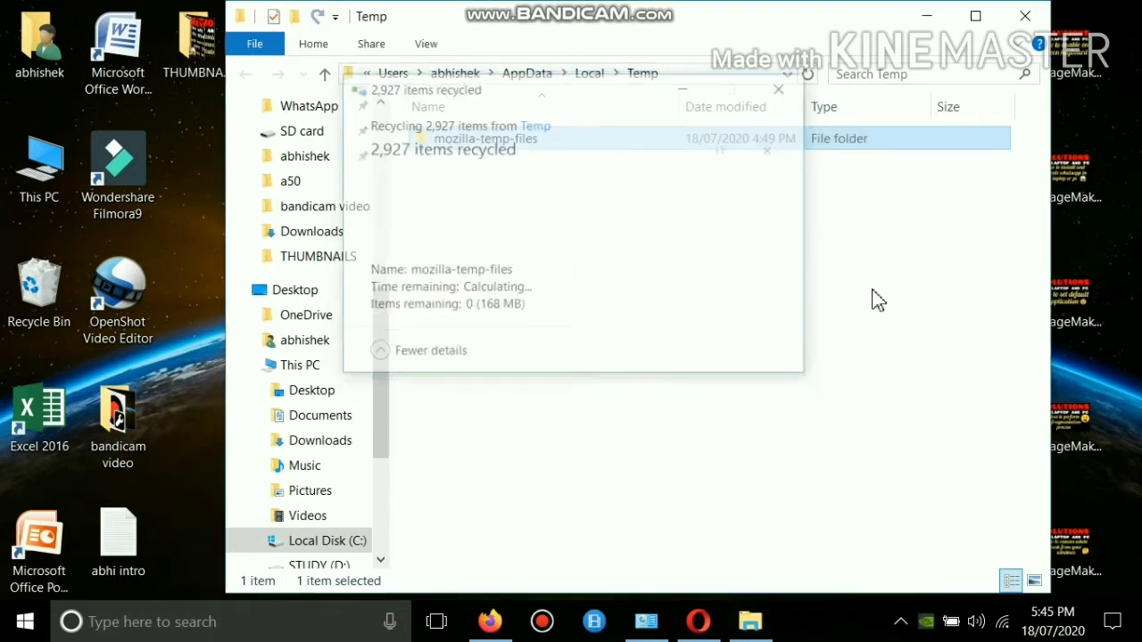
left_click(728, 249)
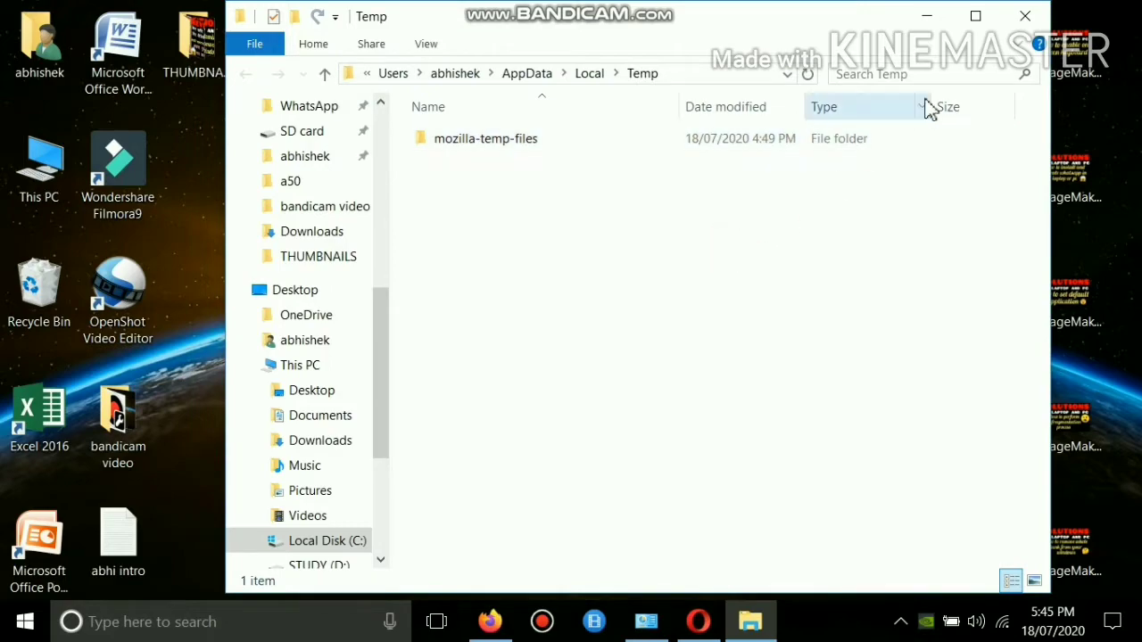
left_click(1022, 18)
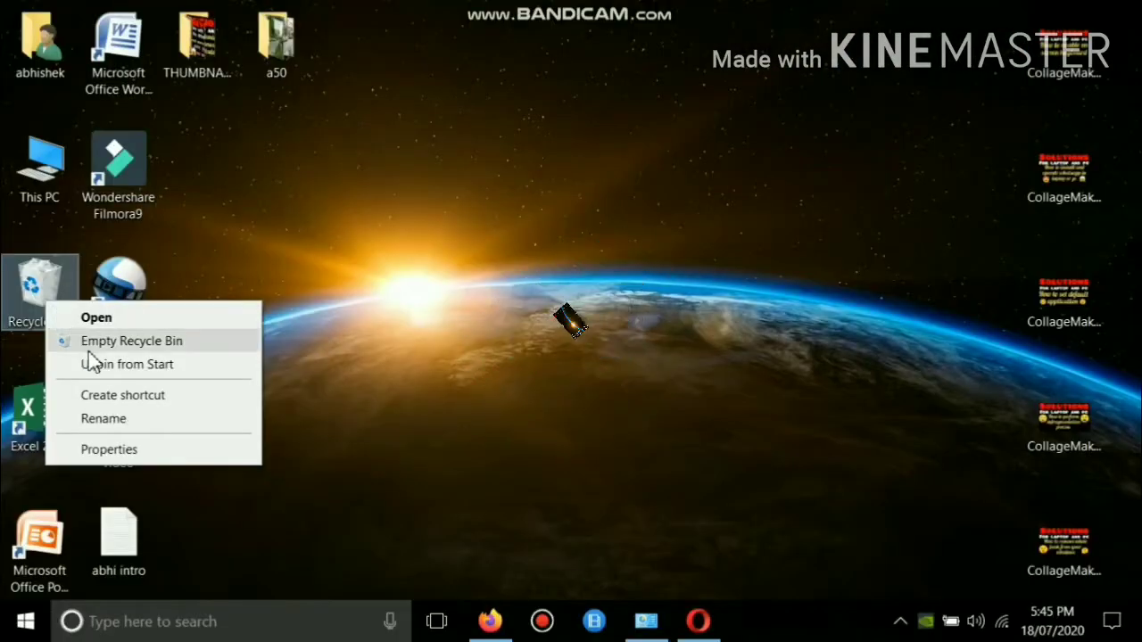
Step: Empty the Recycle Bin, permanently deleting all of its items
left_click(93, 343)
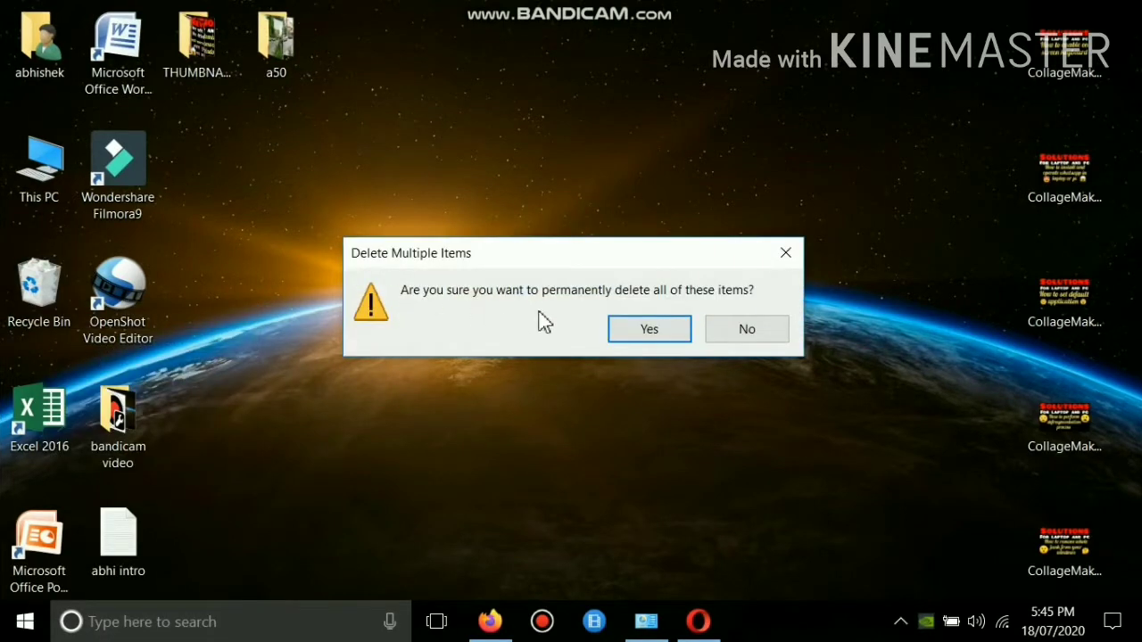
left_click(642, 330)
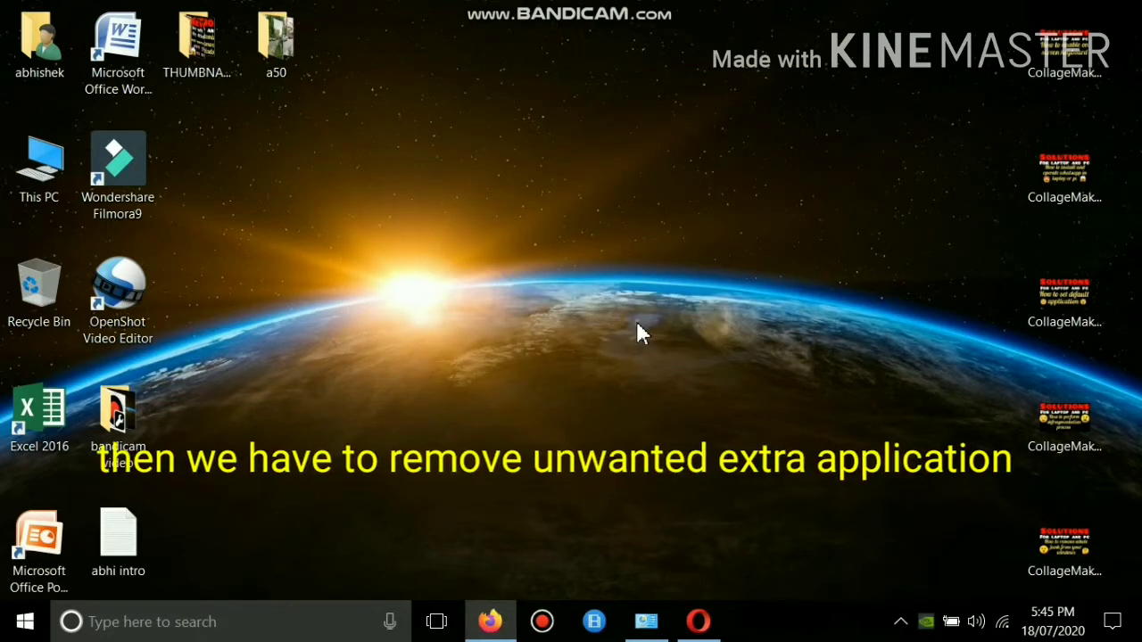
Step: Open the list of installed programs for uninstalling in Control Panel
left_click(23, 625)
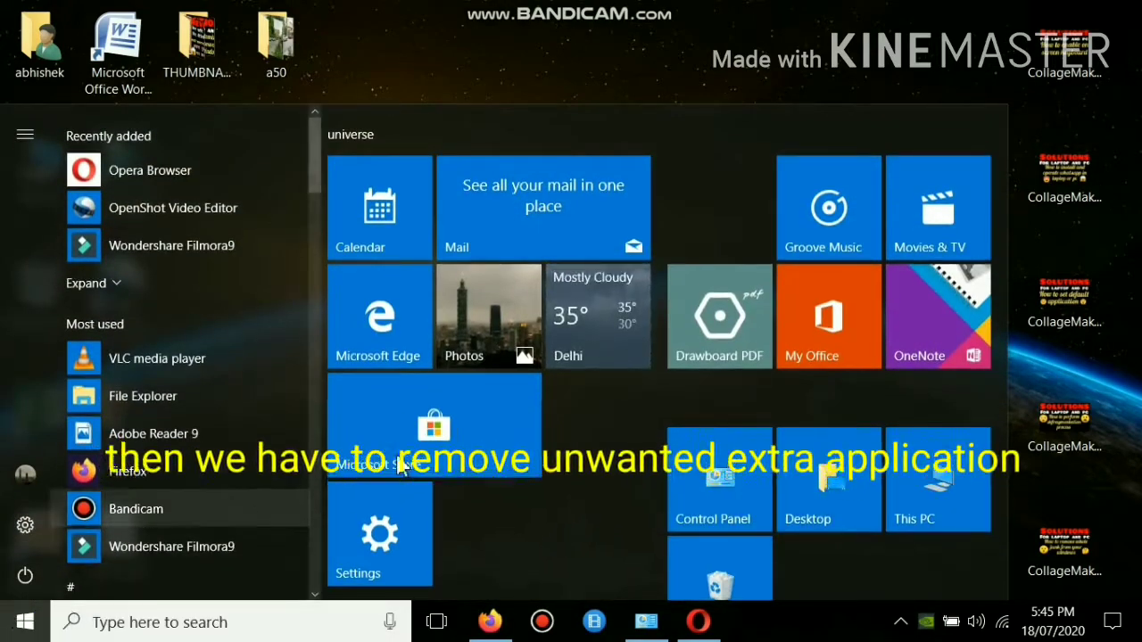
left_click(708, 481)
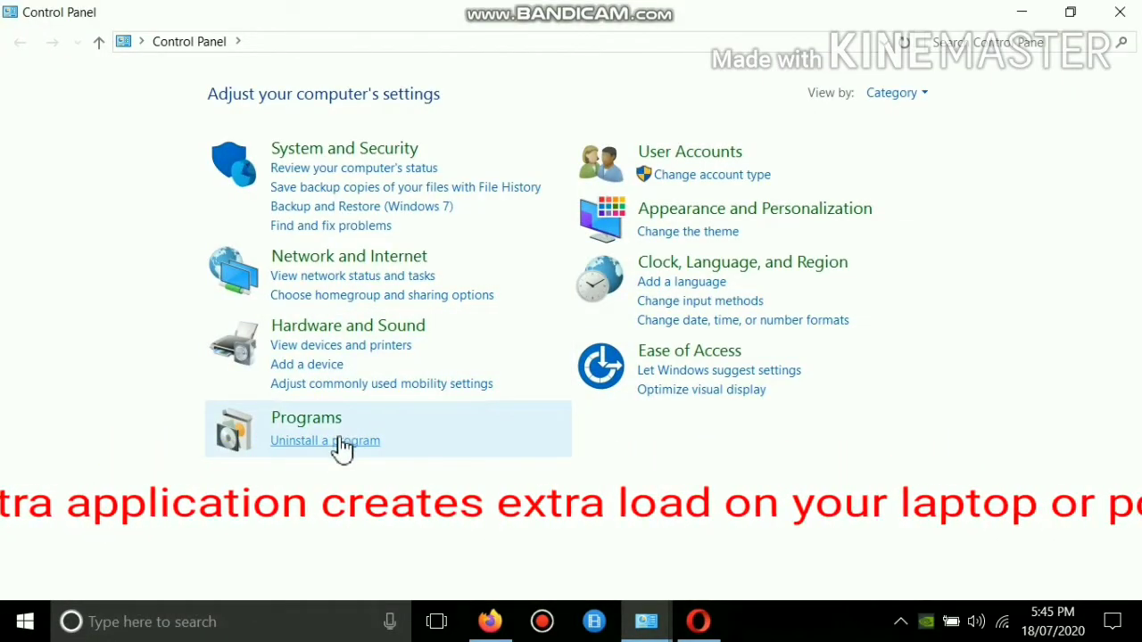
left_click(341, 443)
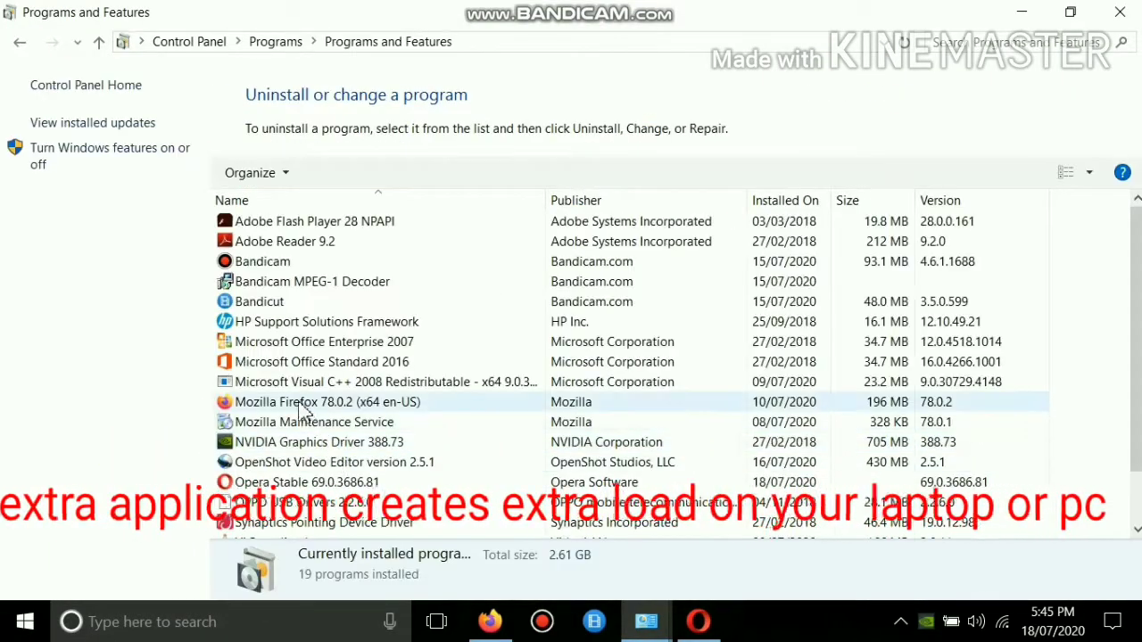
Step: Uninstall Bandicut from the installed programs and close its uninstaller
left_click(274, 305)
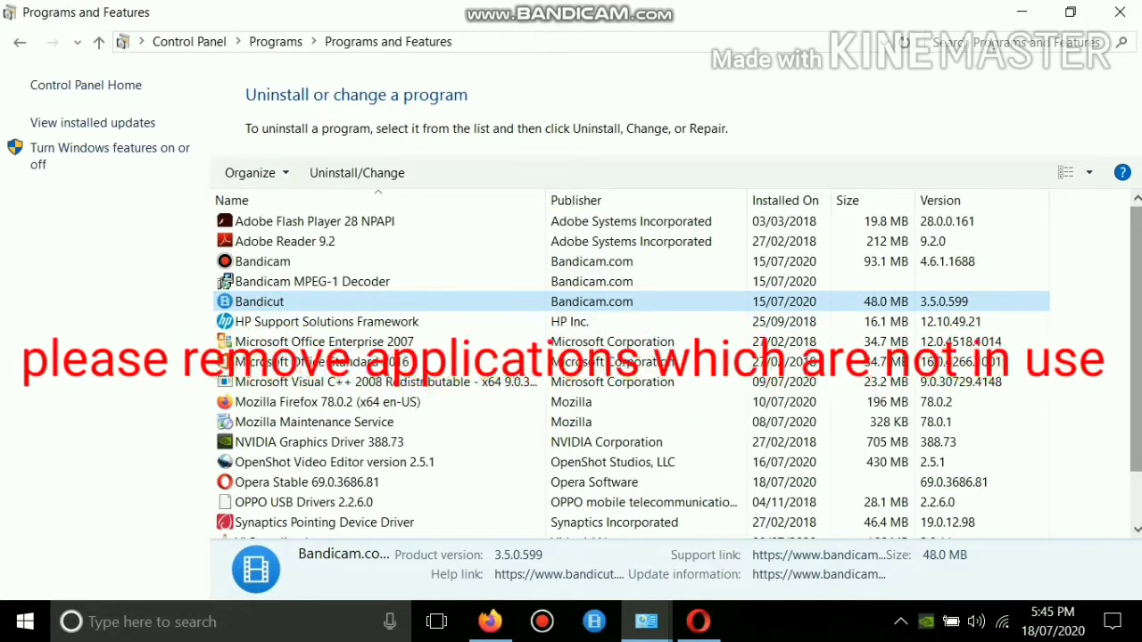
scroll(1138, 460, "down", 1)
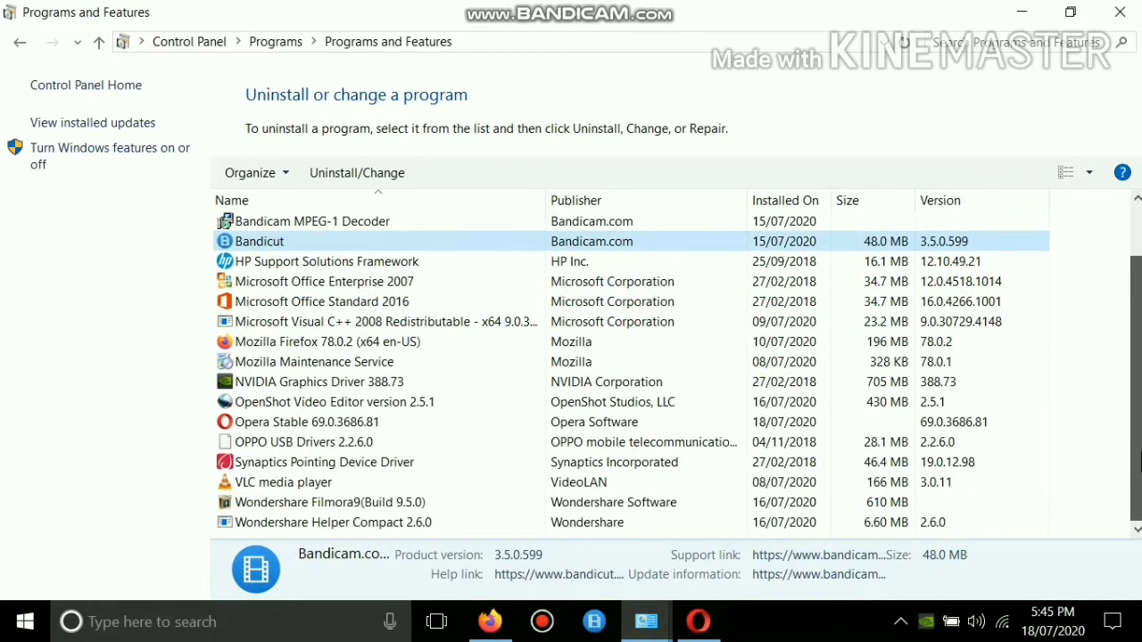
double_click(636, 249)
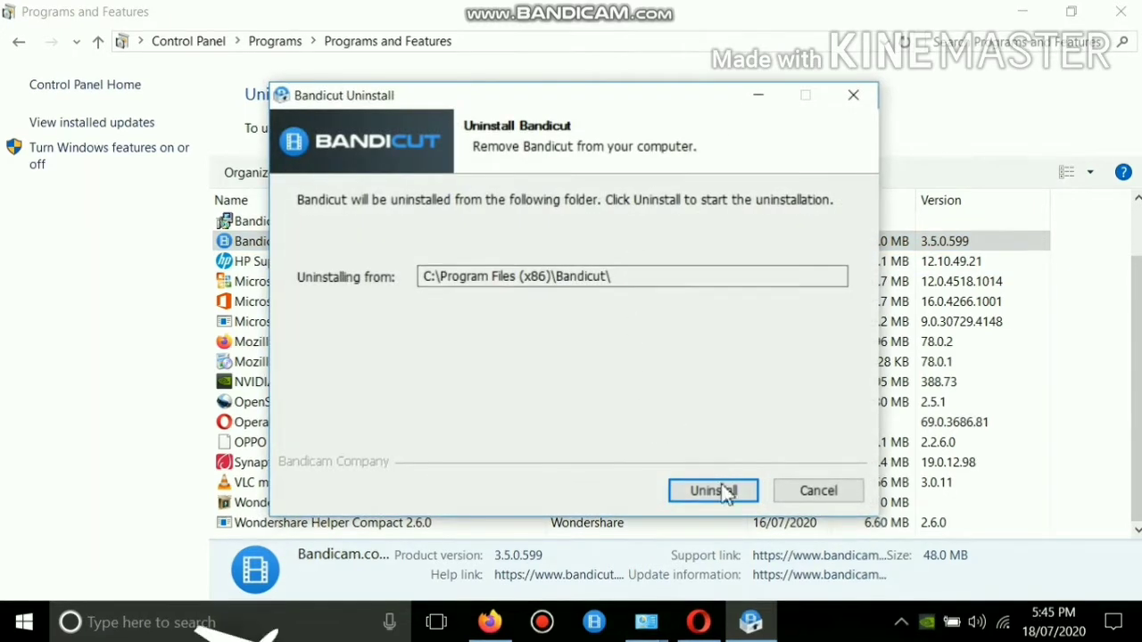
left_click(725, 498)
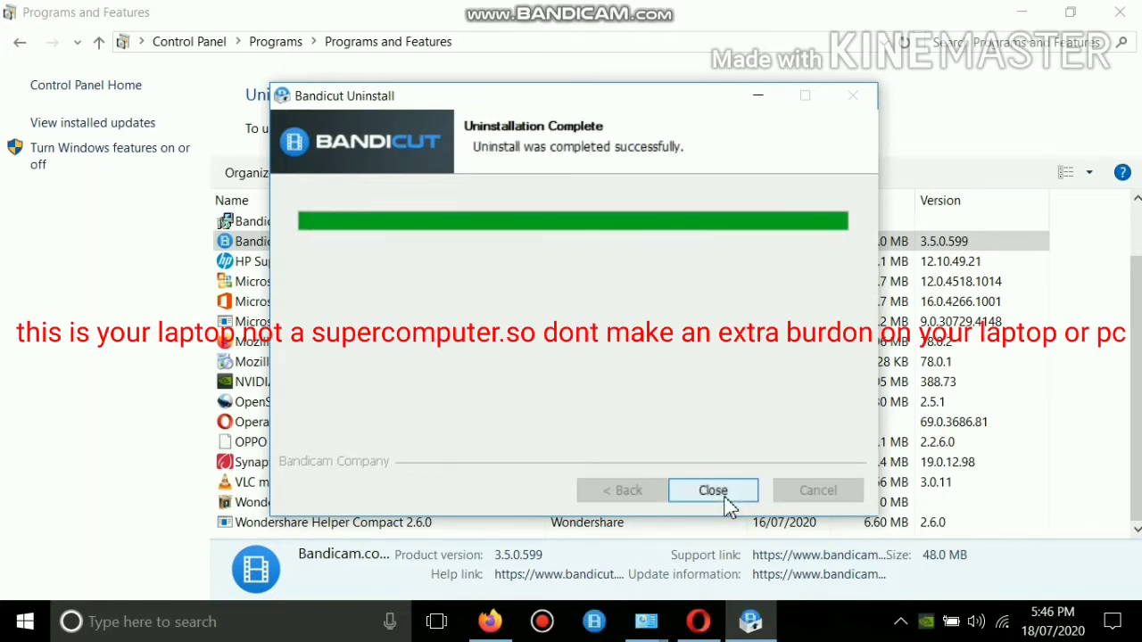
left_click(726, 499)
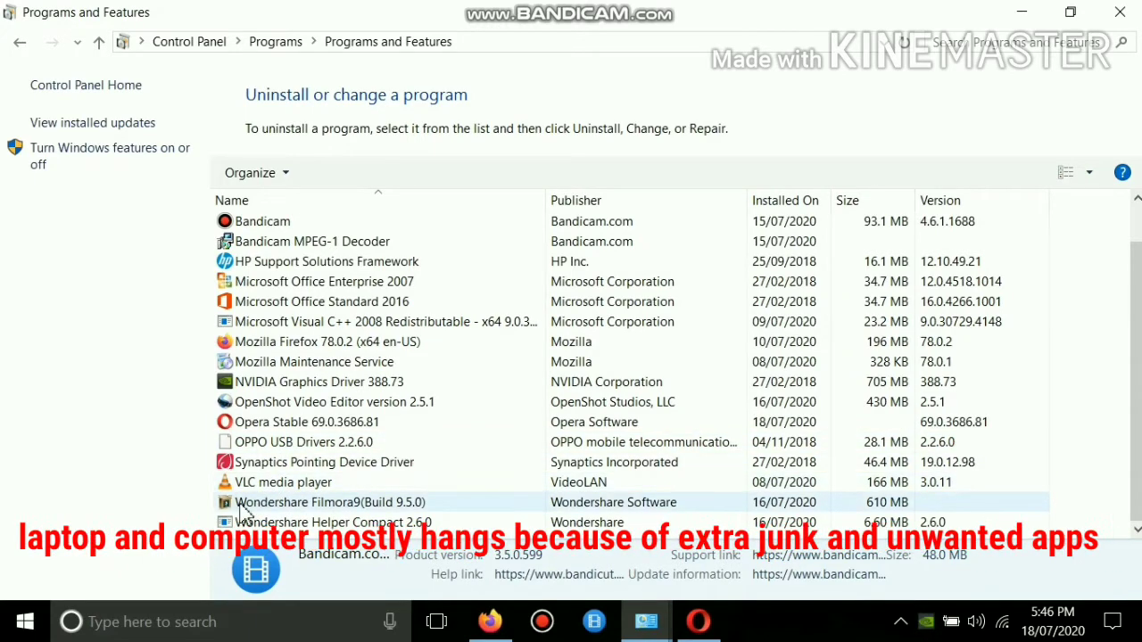
Step: Uninstall Wondershare Filmora9 (Build 9.5.0), including all of its effect resource files, and minimize the Opera window that gets in the way
left_click(314, 504)
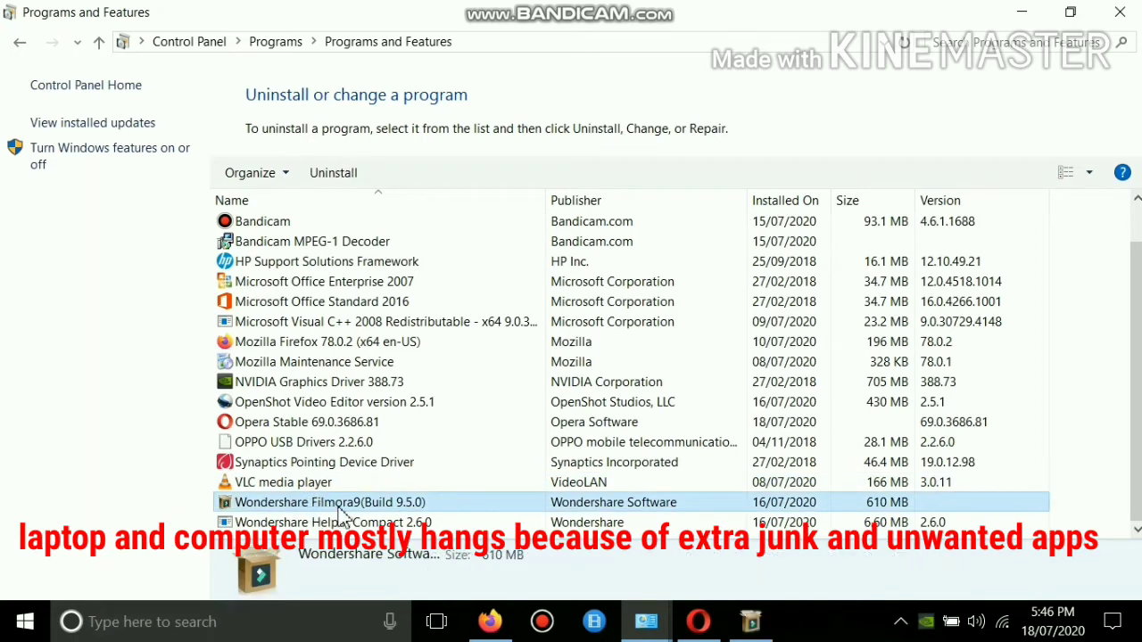
left_click(752, 625)
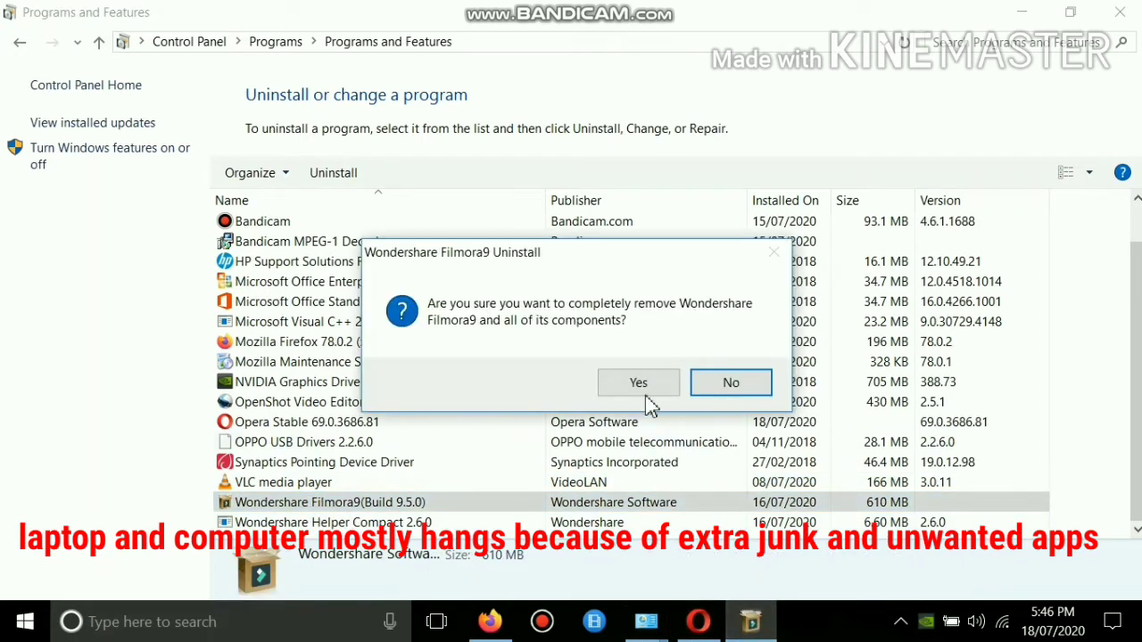
left_click(647, 386)
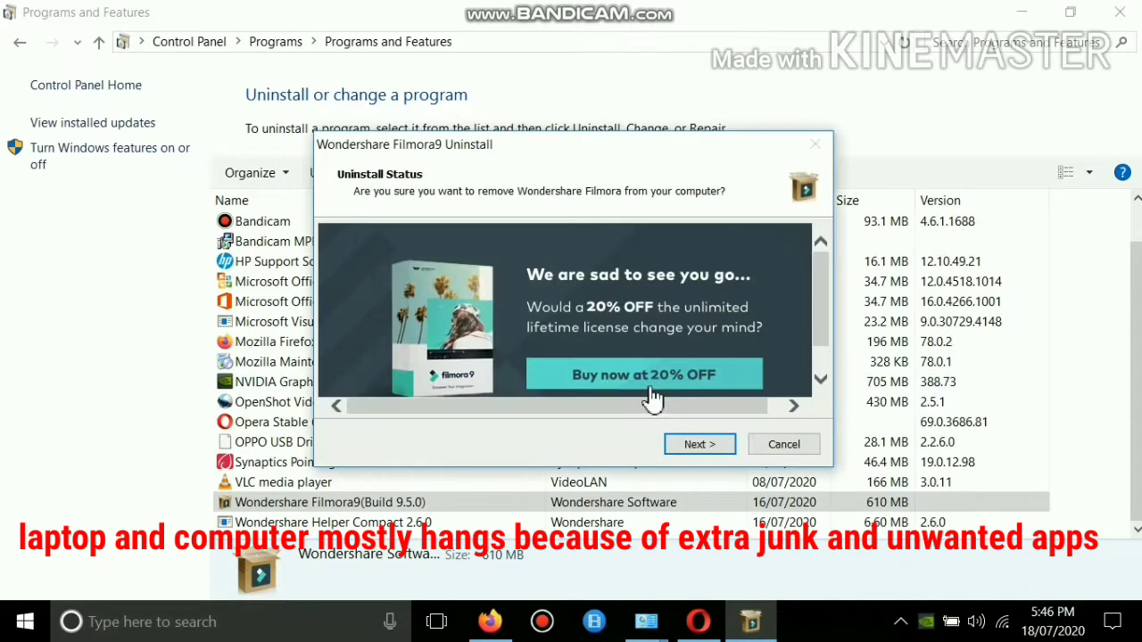
left_click(695, 443)
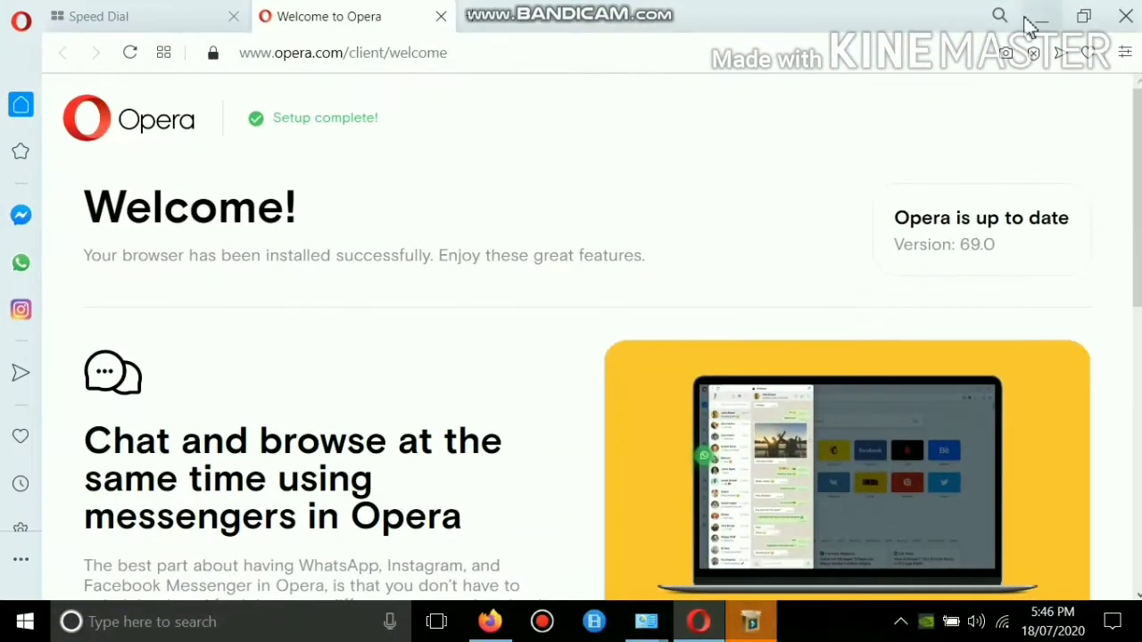
left_click(1044, 20)
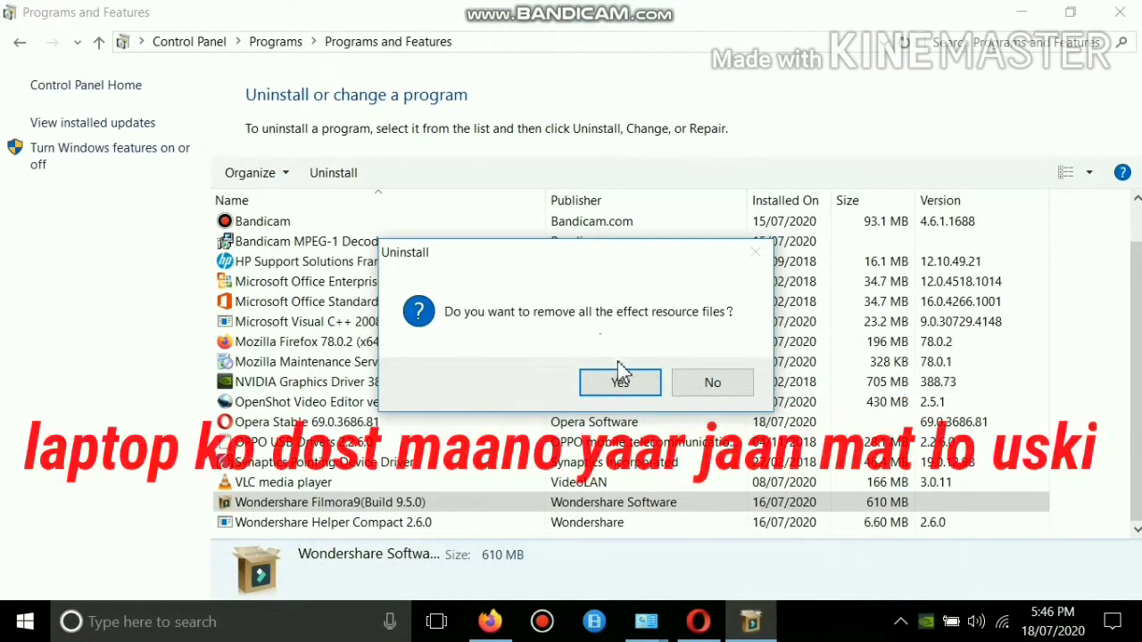
left_click(627, 386)
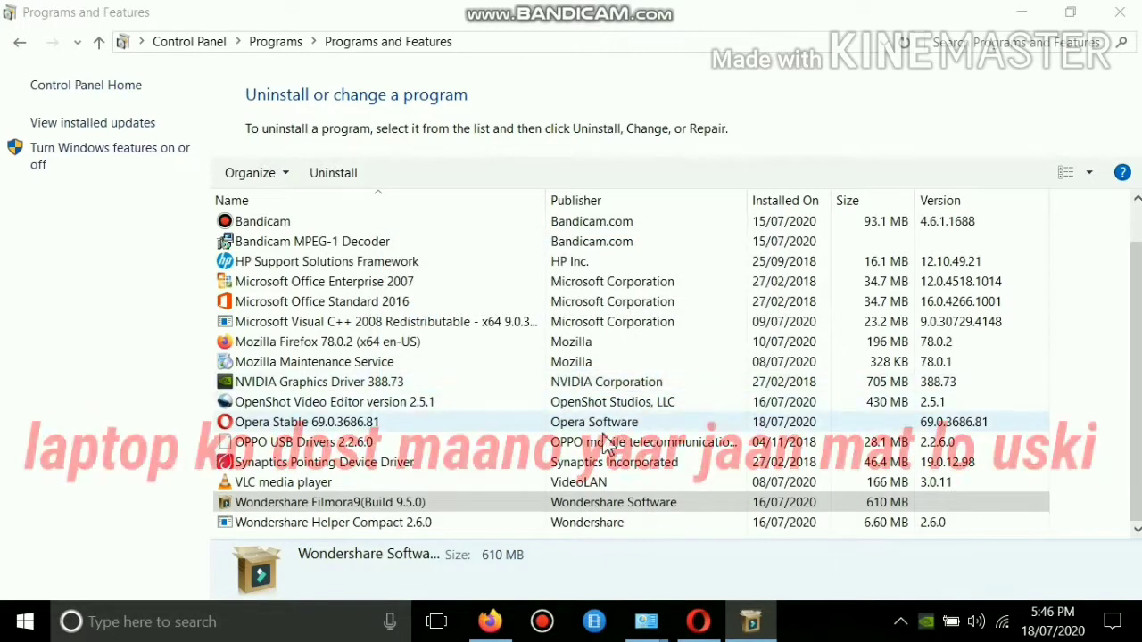
left_click(428, 503)
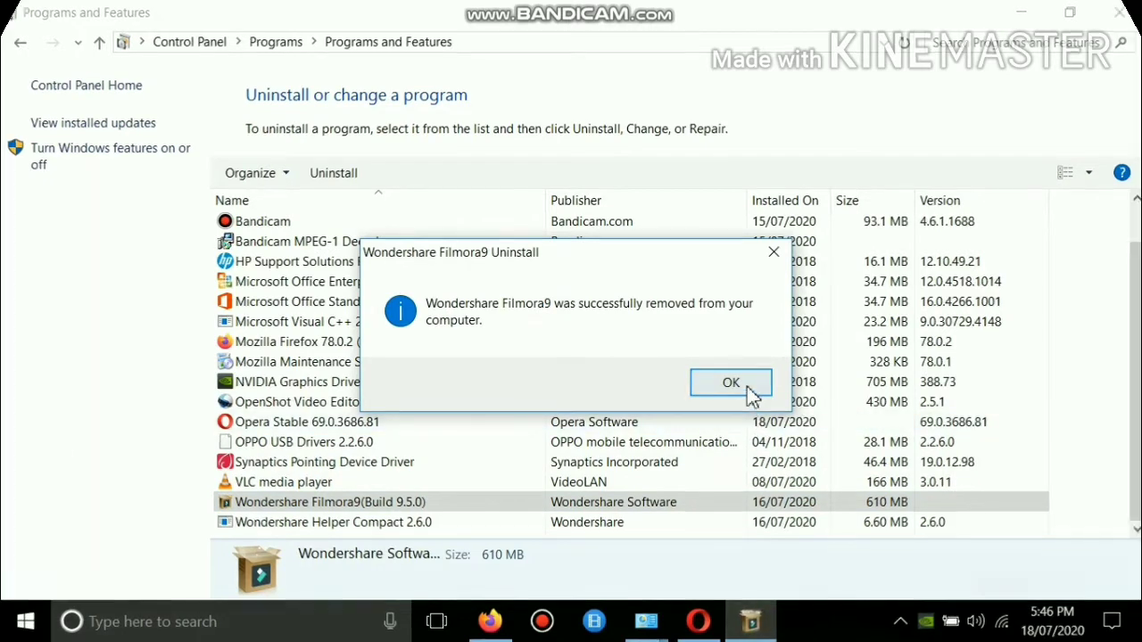
left_click(734, 382)
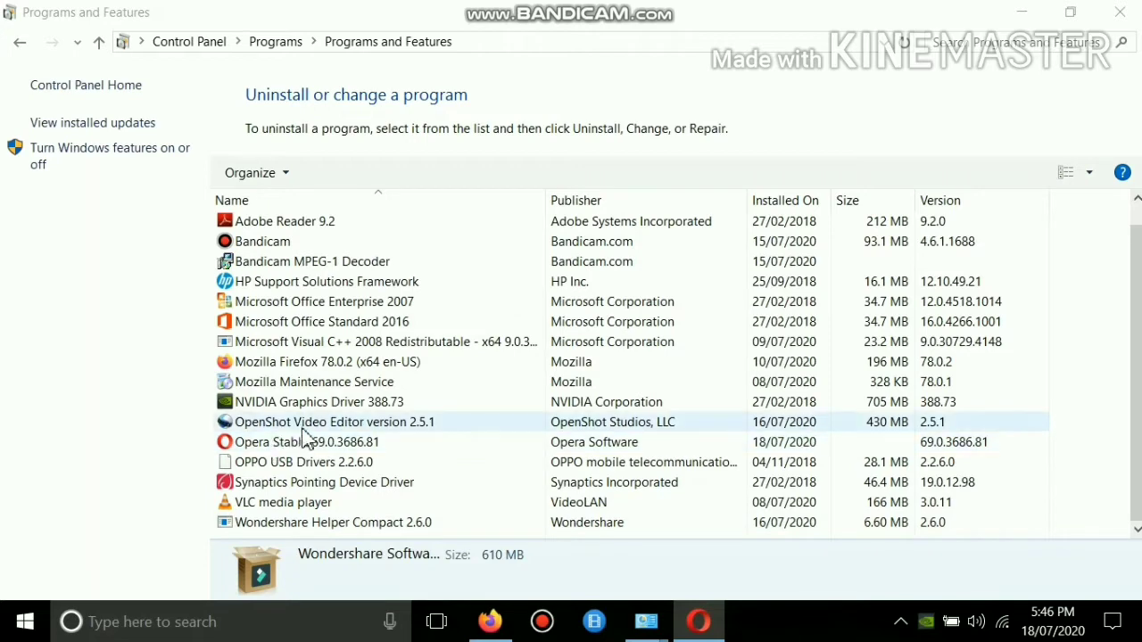
Step: Uninstall OpenShot Video Editor version 2.5.1 with all of its components and close its uninstaller
double_click(330, 426)
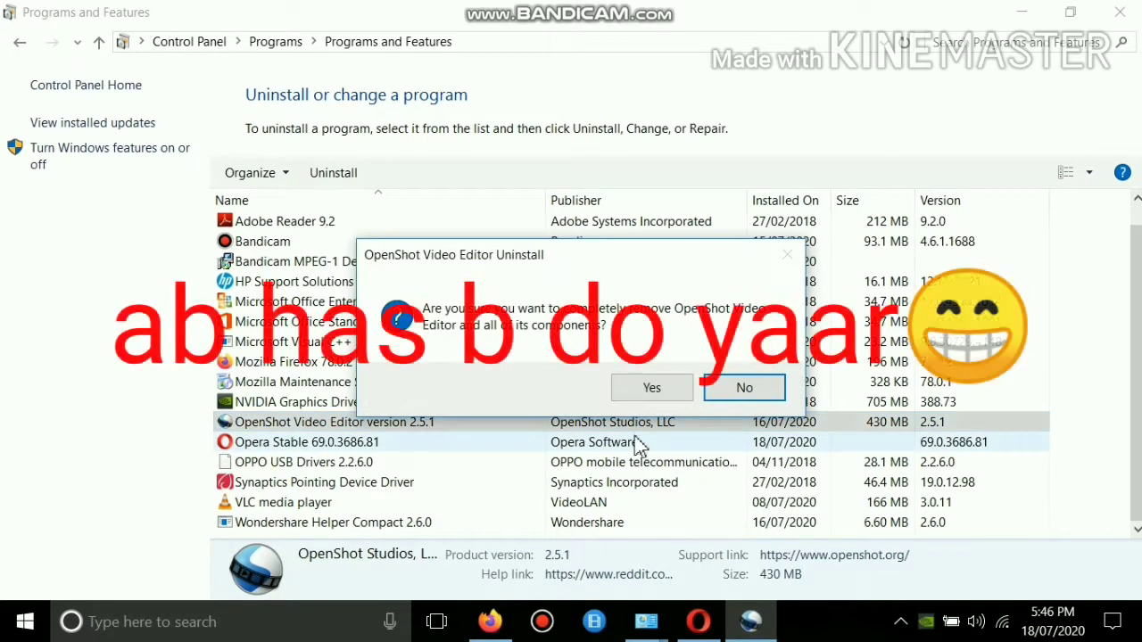
left_click(656, 388)
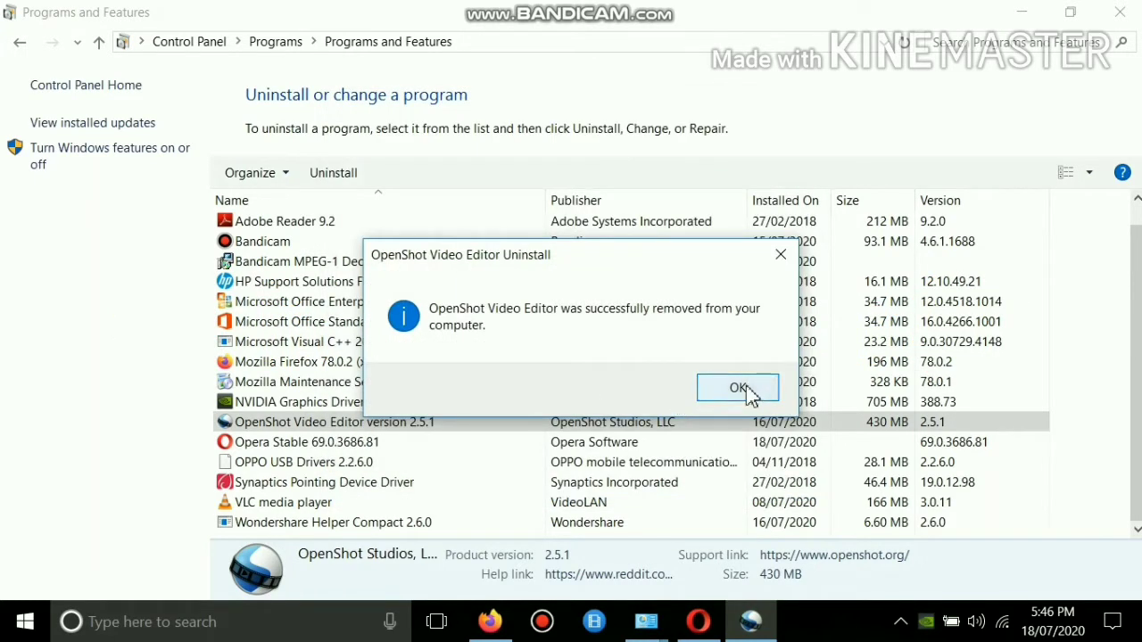
left_click(740, 389)
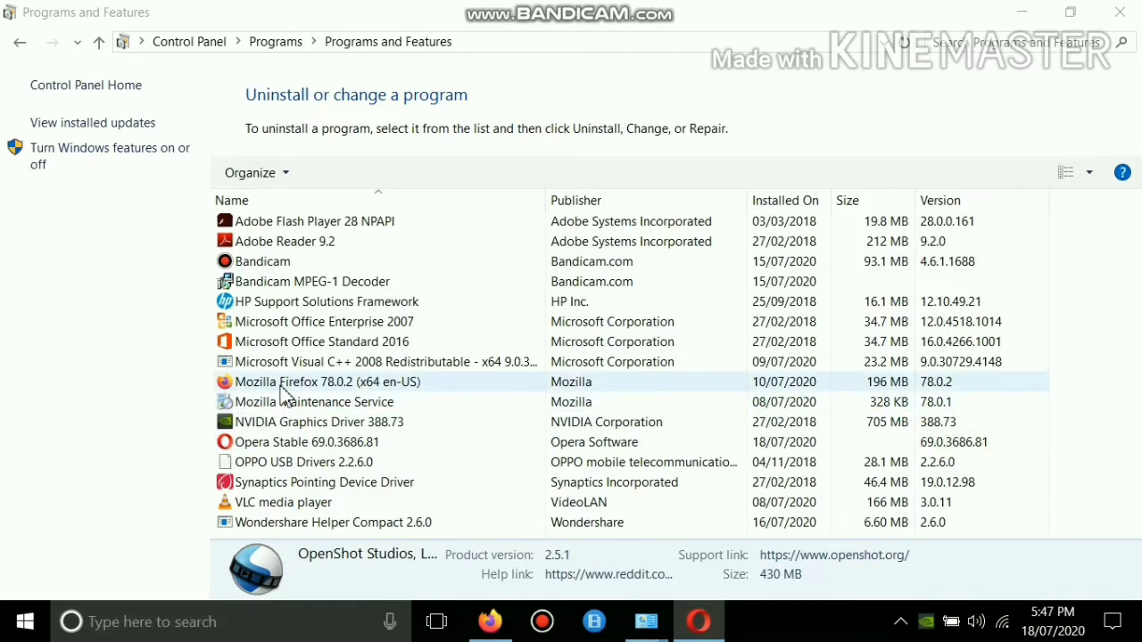
Step: Try to uninstall Opera Stable 69.0.3686.81 together with its user data, retry once, and close the Opera installer
left_click(278, 446)
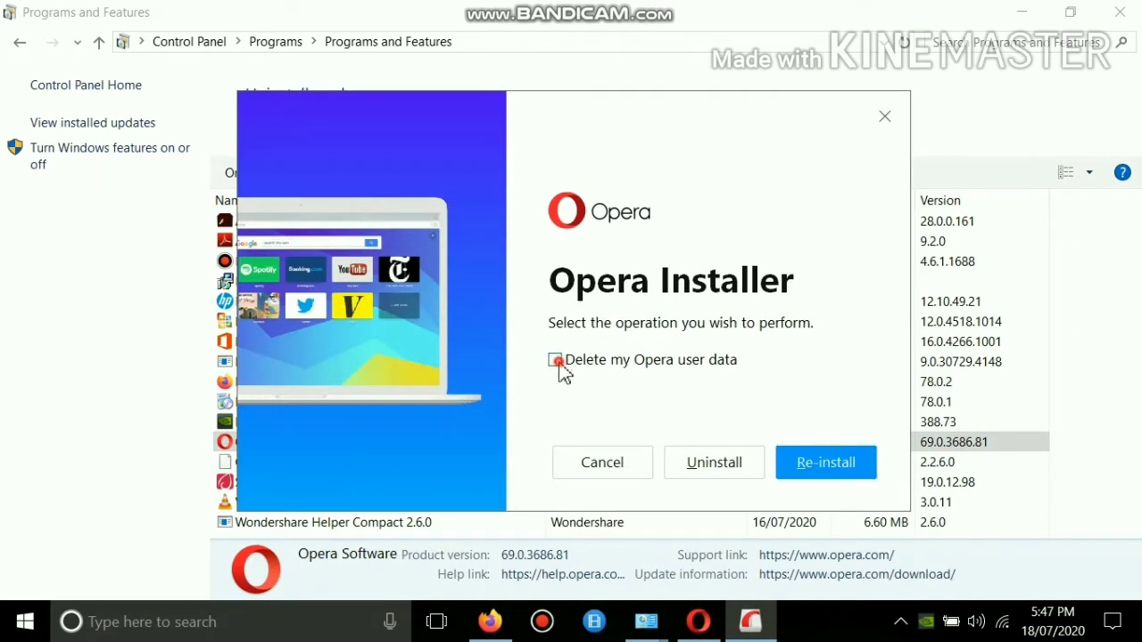
left_click(730, 473)
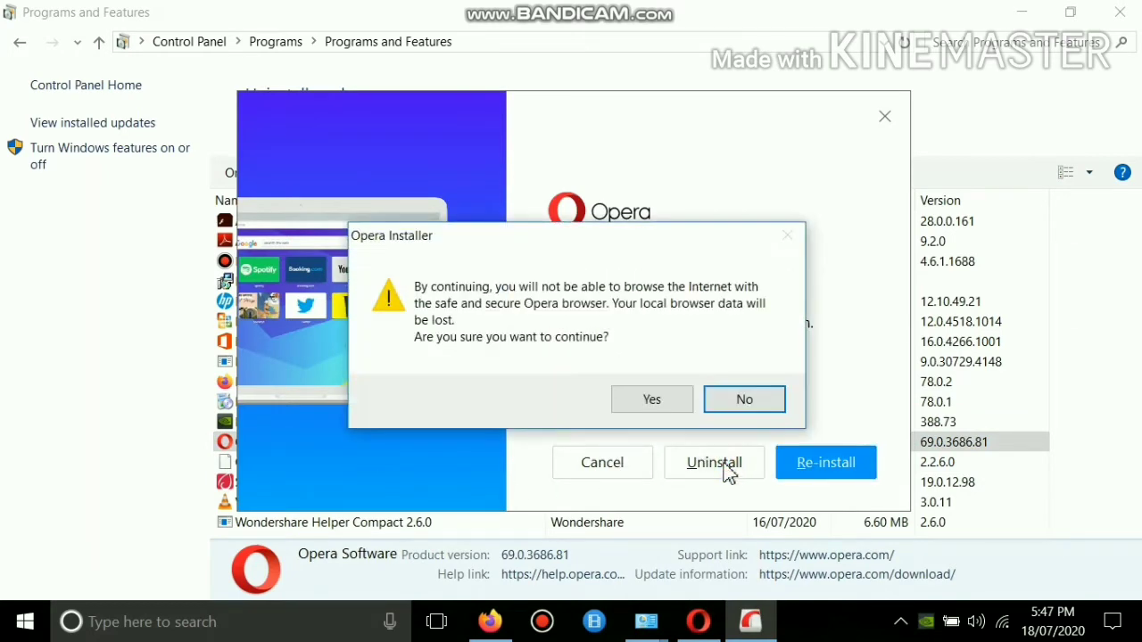
left_click(645, 403)
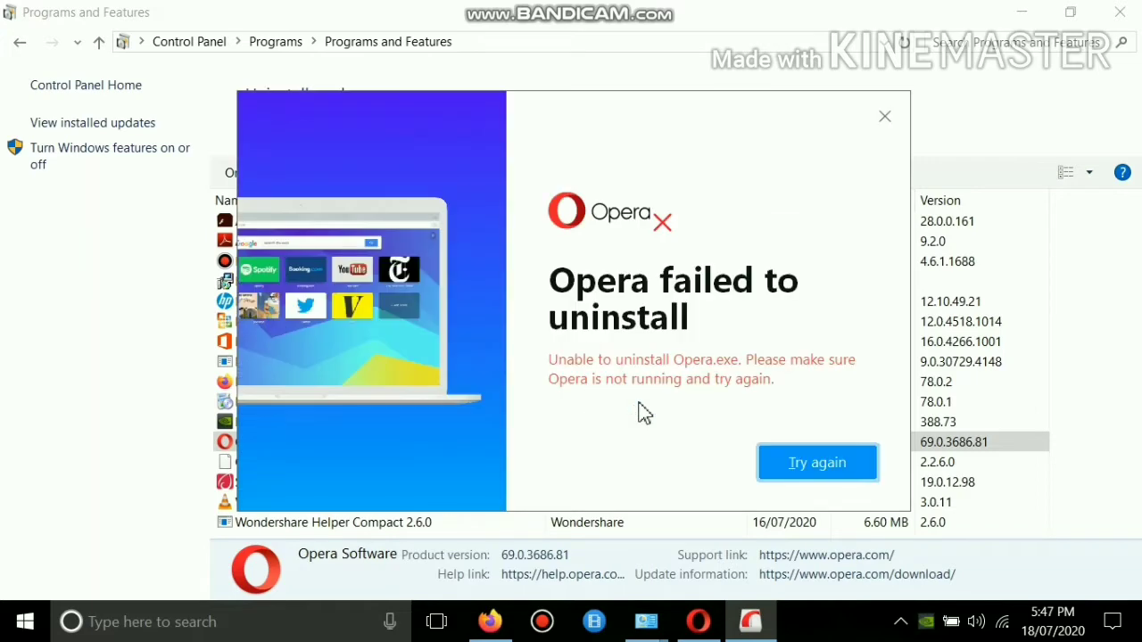
left_click(805, 462)
left_click(885, 120)
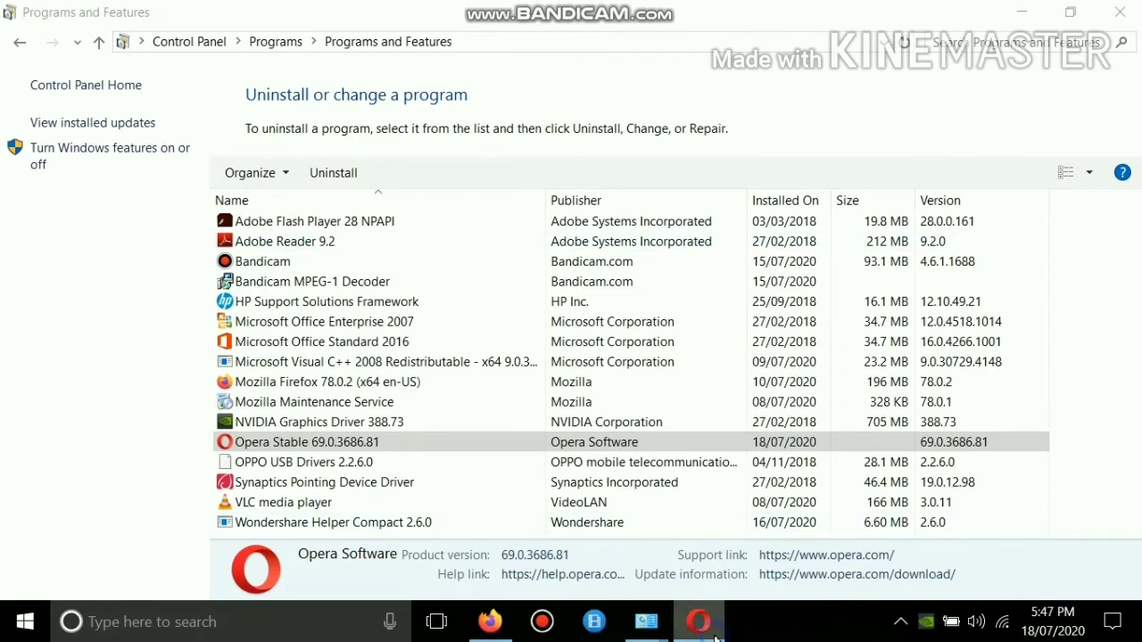
Step: Close the running Opera browser and uninstall Opera Stable together with its user data, dismissing the uninstall web page
right_click(714, 636)
left_click(705, 578)
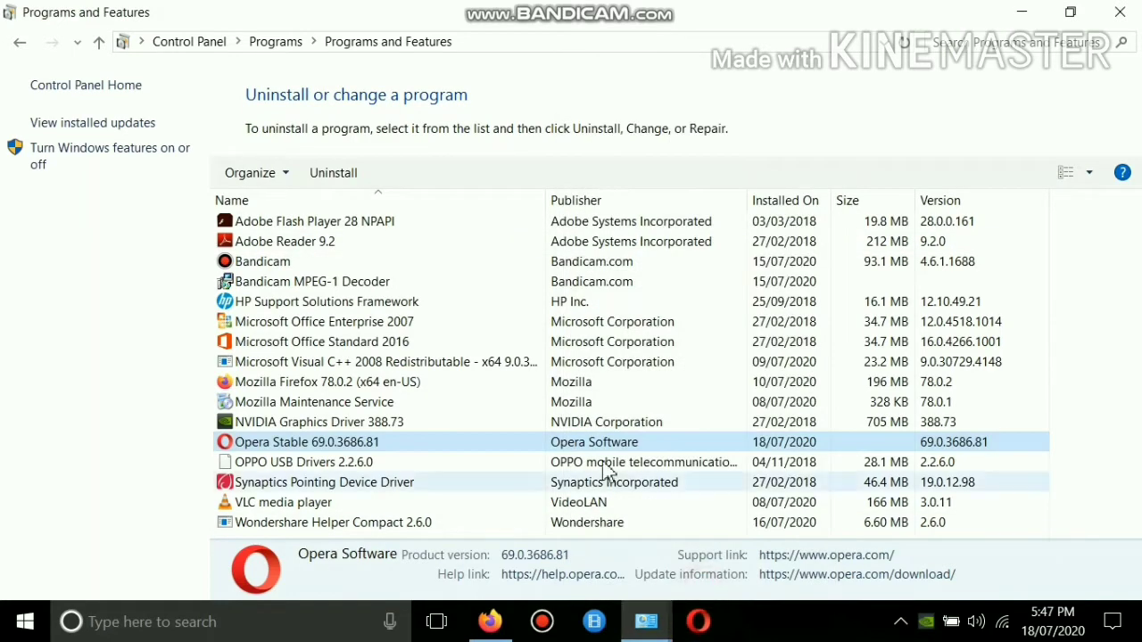
double_click(352, 444)
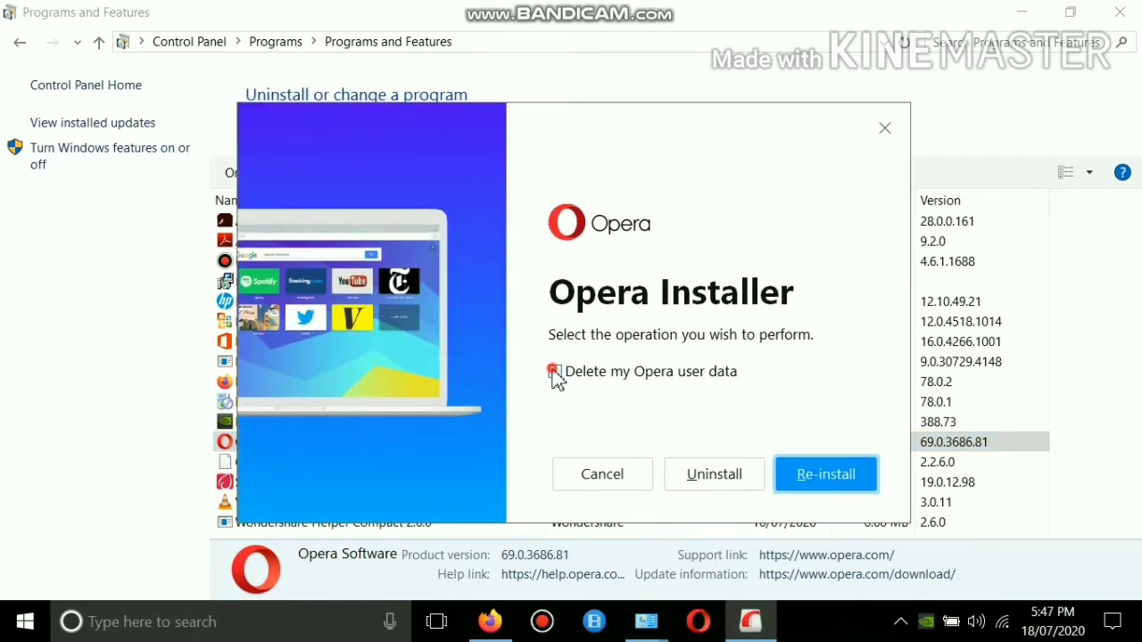
left_click(715, 480)
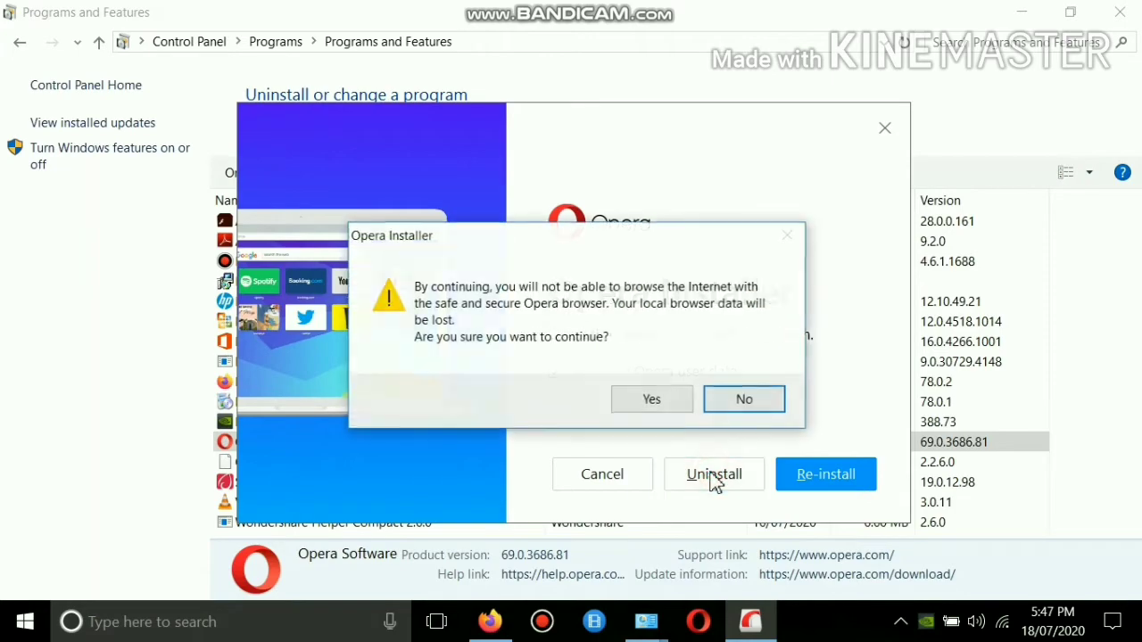
left_click(668, 416)
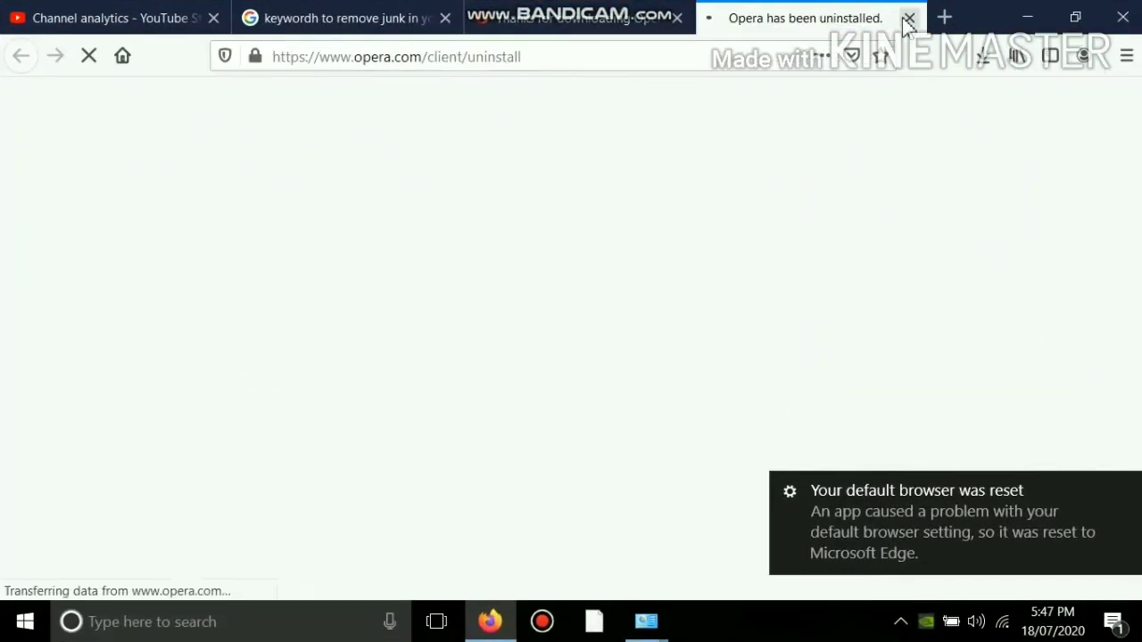
left_click(905, 18)
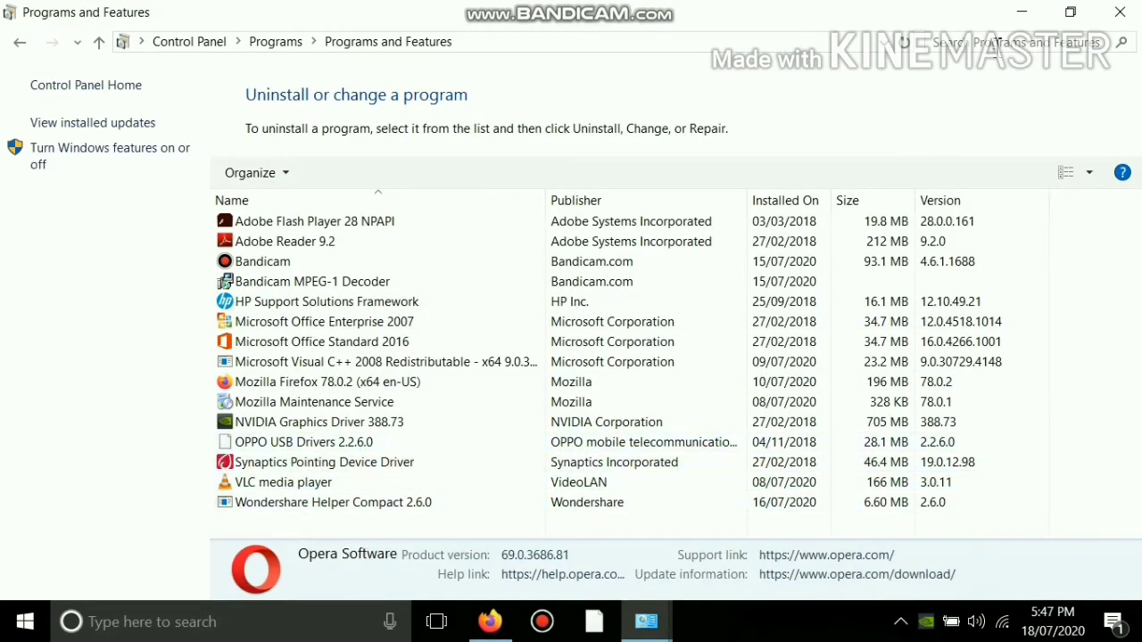
Step: Minimize the Programs and Features window and refresh the desktop twice
left_click(1028, 16)
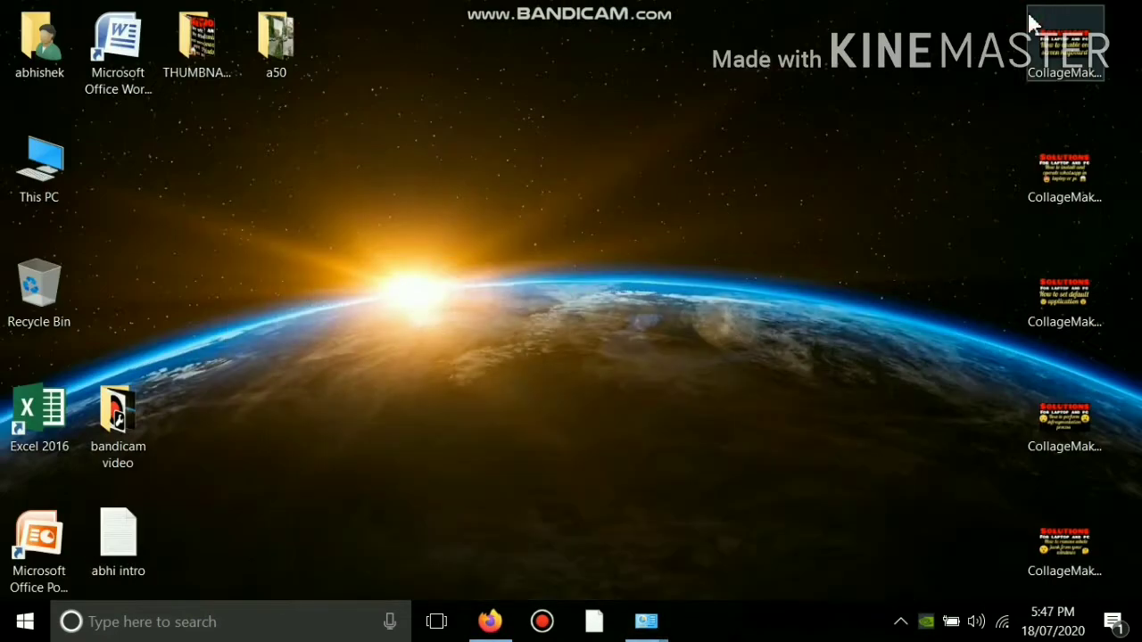
right_click(319, 329)
left_click(441, 95)
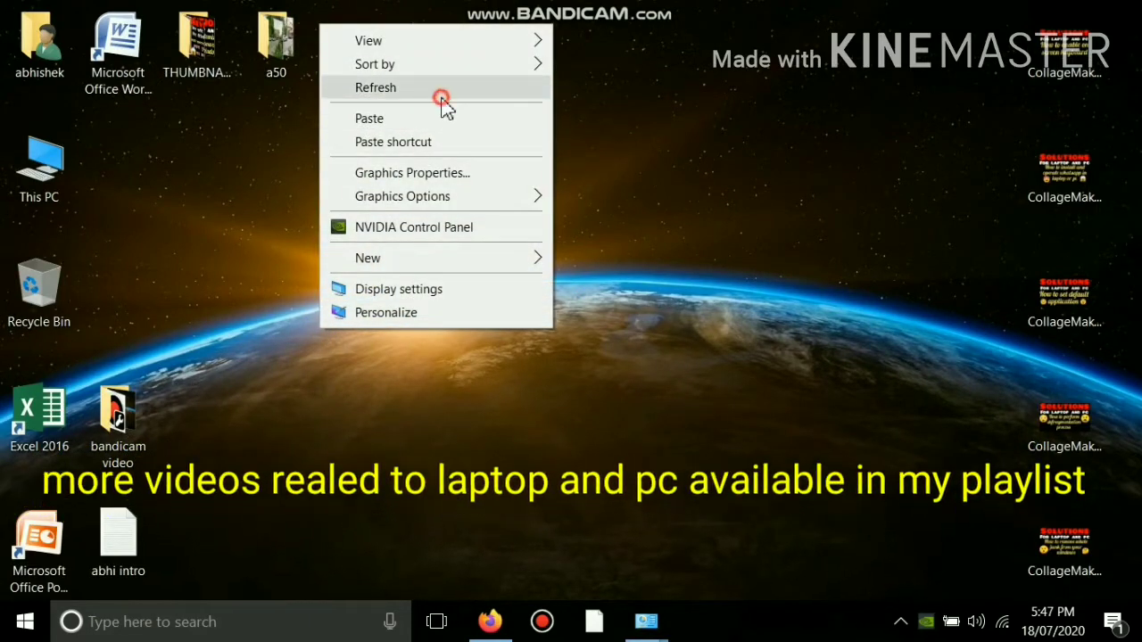
right_click(441, 95)
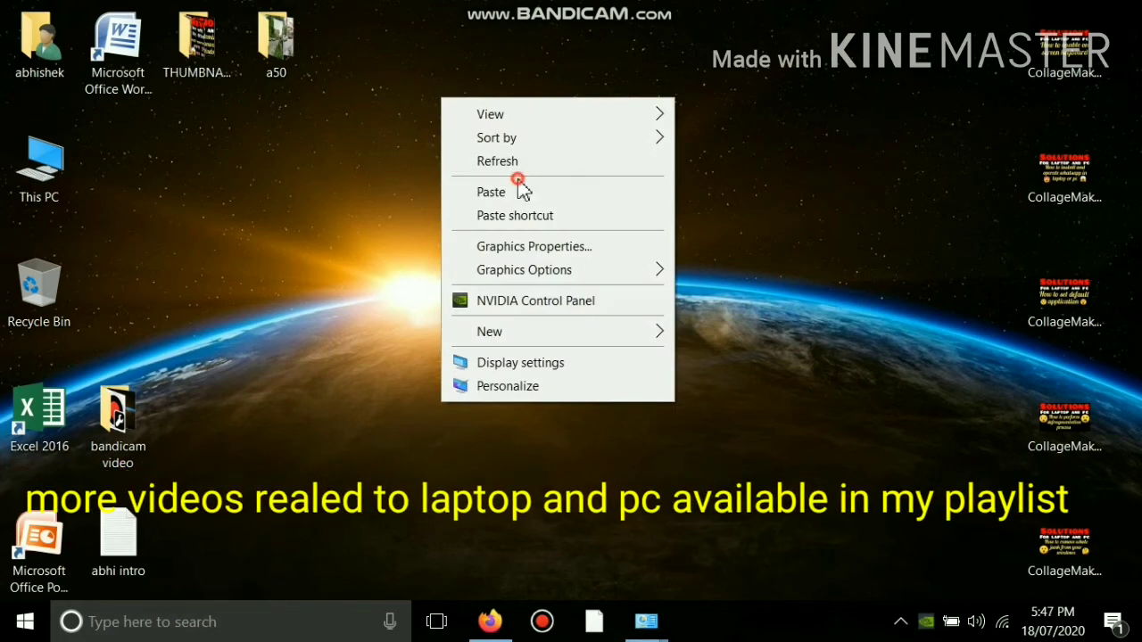
left_click(533, 163)
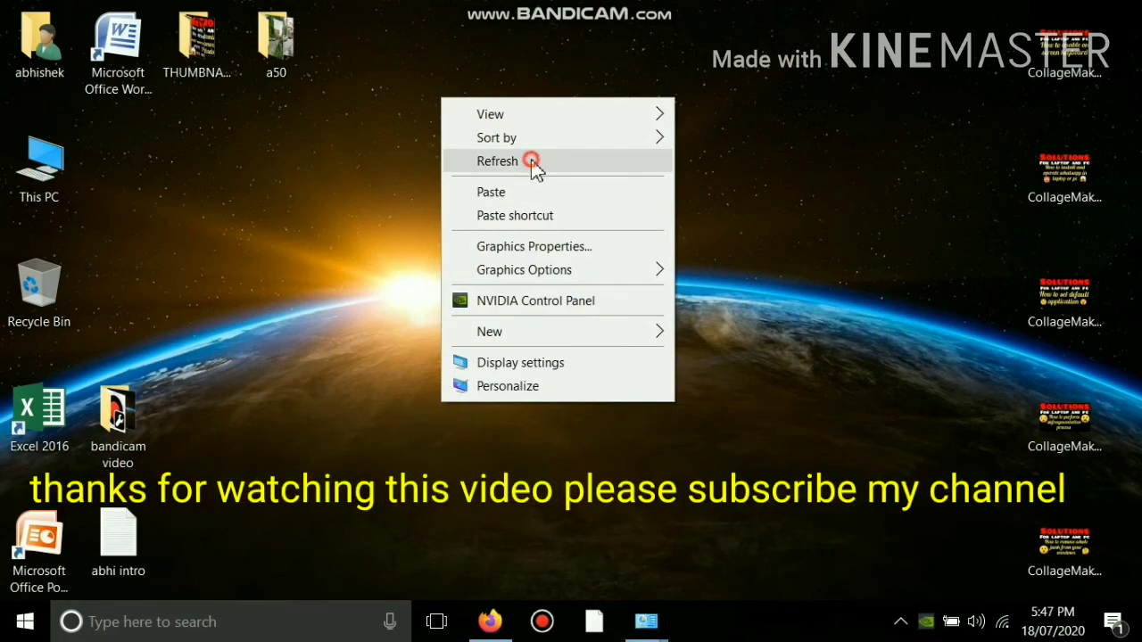